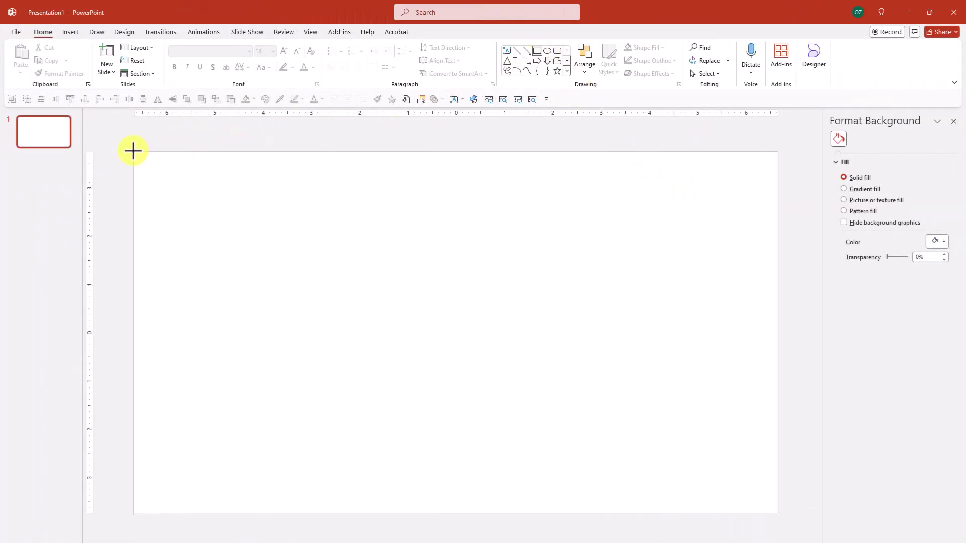
# Step: Drag a rectangle across the entire slide and give it a White fill
pyautogui.moveTo(134, 152); pyautogui.dragTo(778, 511)
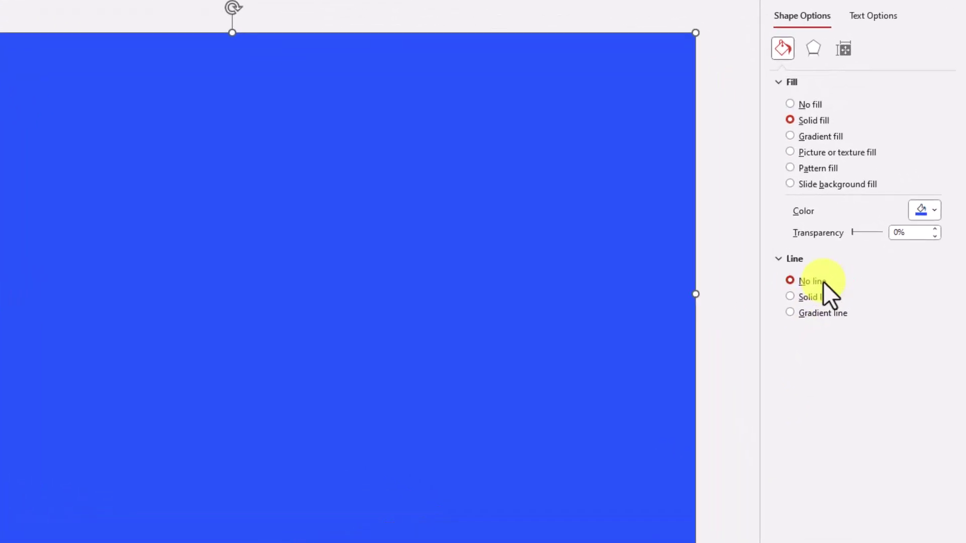
pyautogui.click(918, 210)
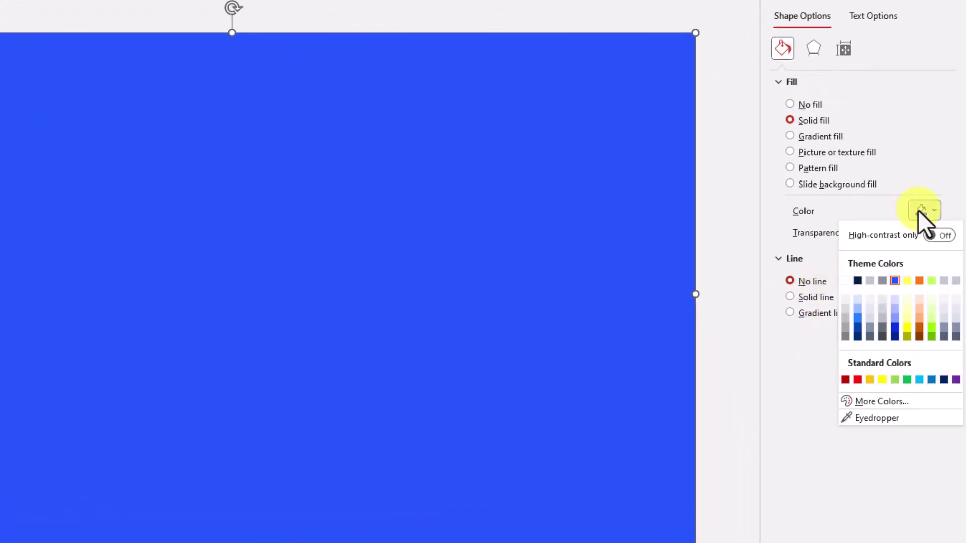
pyautogui.click(847, 300)
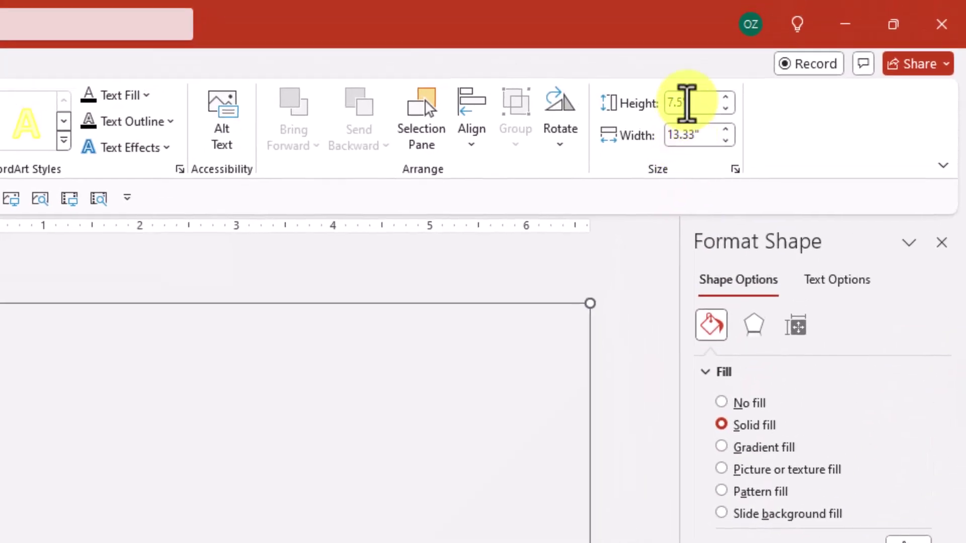
# Step: Size the rectangle to 6.5" high by 12.33" wide
pyautogui.doubleClick(686, 101)
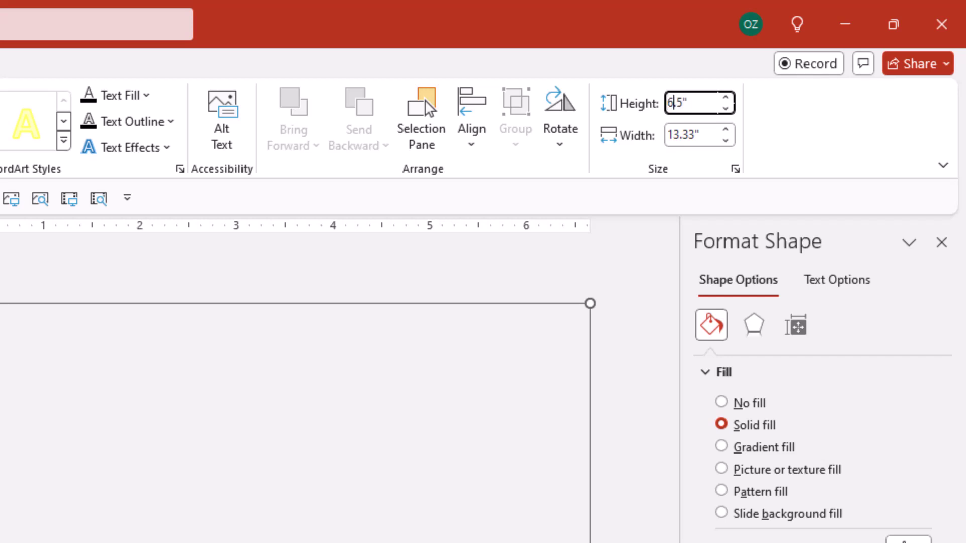
pyautogui.doubleClick(709, 134)
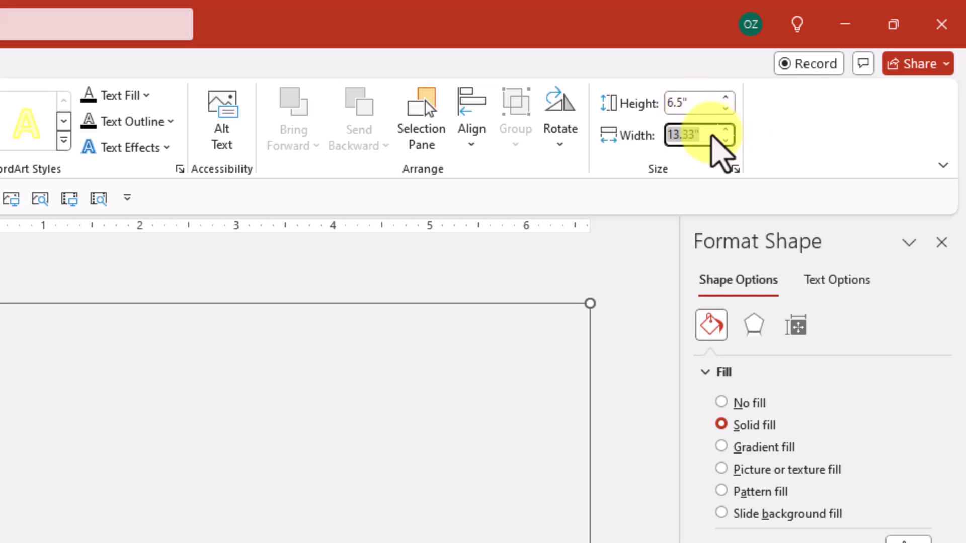
pyautogui.press('Home')
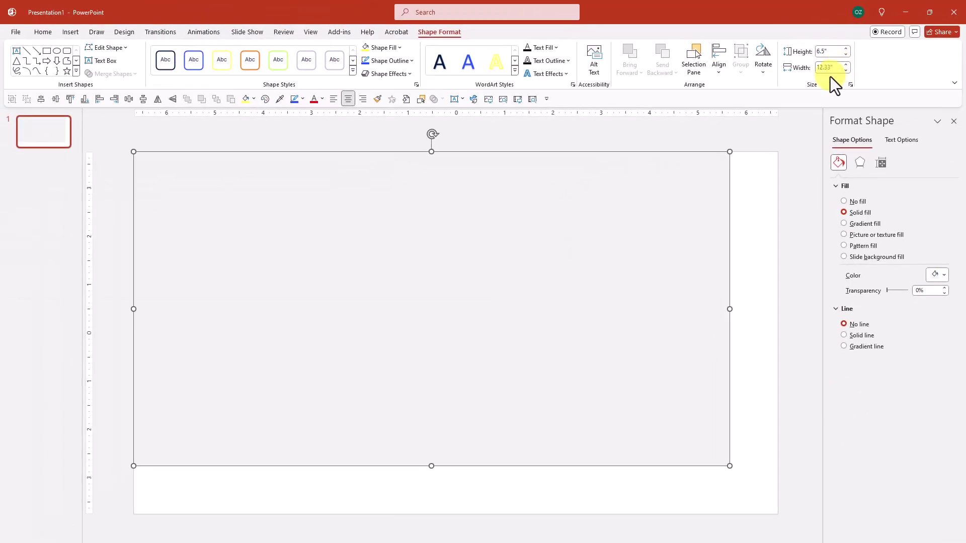
# Step: Centre the rectangle vertically and horizontally on the slide
pyautogui.click(56, 99)
pyautogui.click(41, 99)
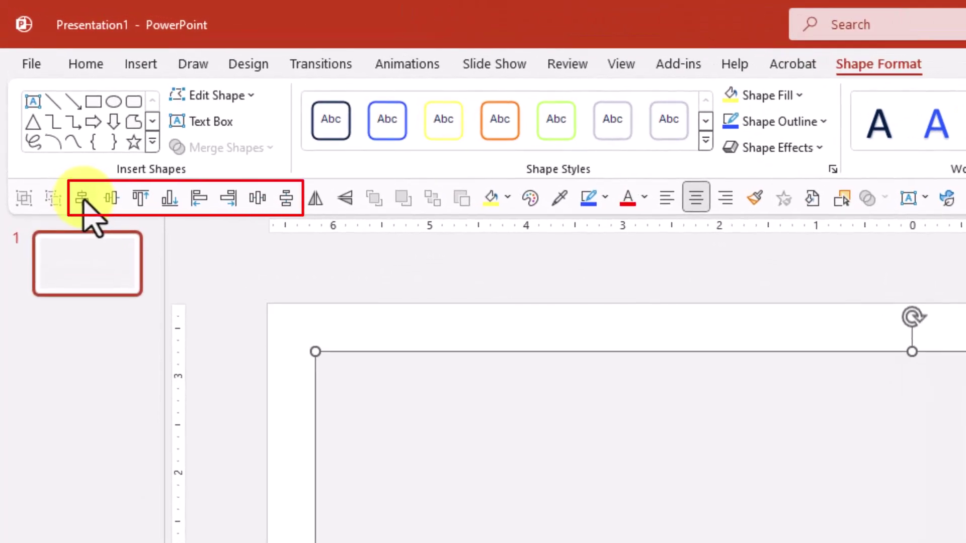
pyautogui.click(83, 66)
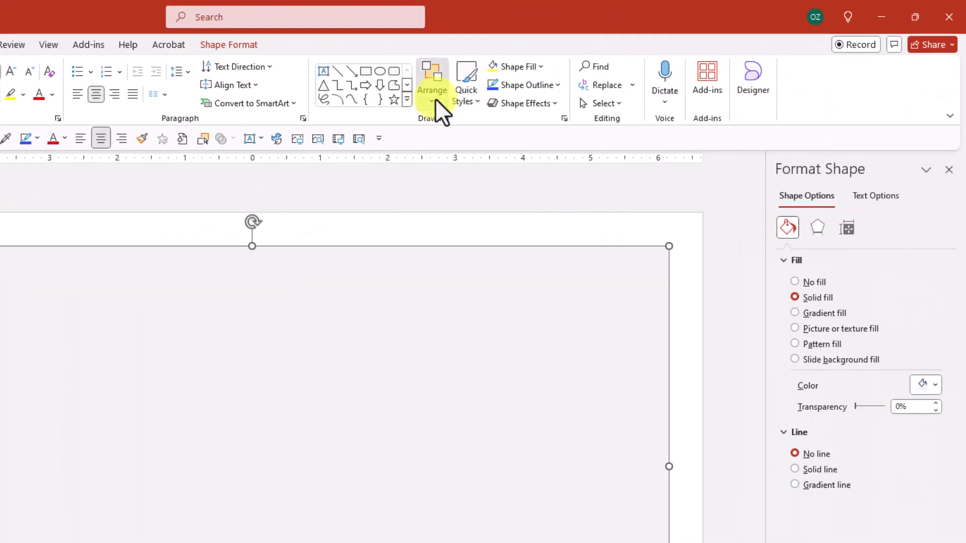
pyautogui.click(669, 107)
pyautogui.moveTo(502, 322)
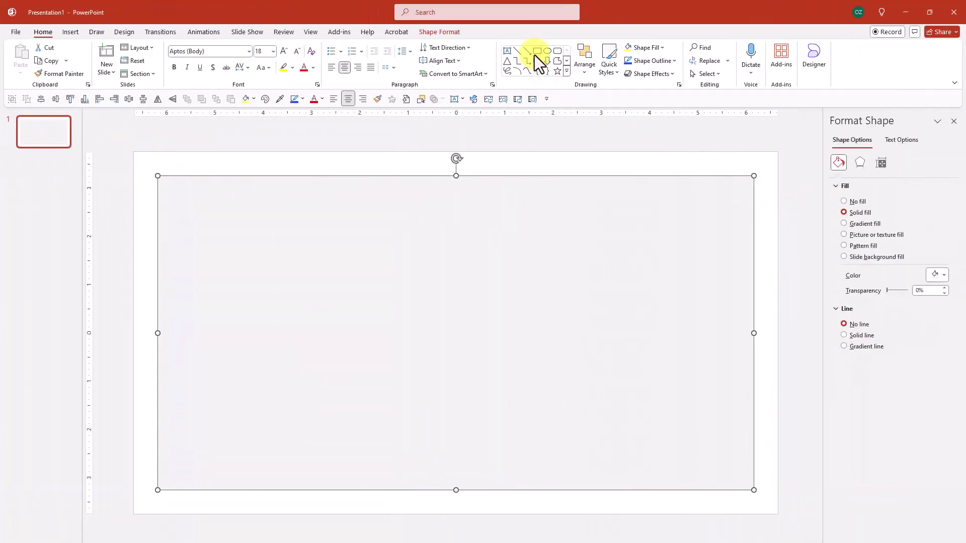
# Step: Place three blue 1-inch squares side by side and group them into one 3" by 1" shape
pyautogui.click(251, 220)
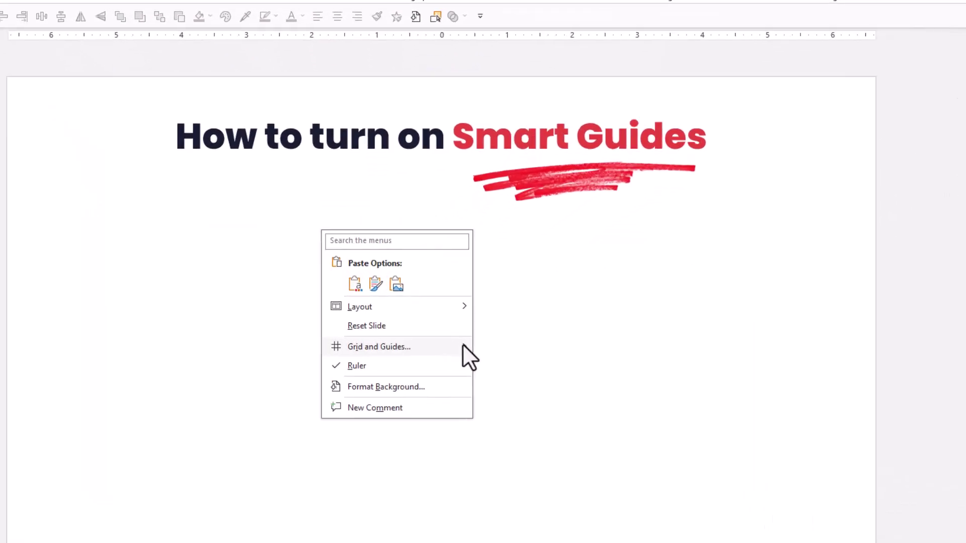
pyautogui.moveTo(443, 345)
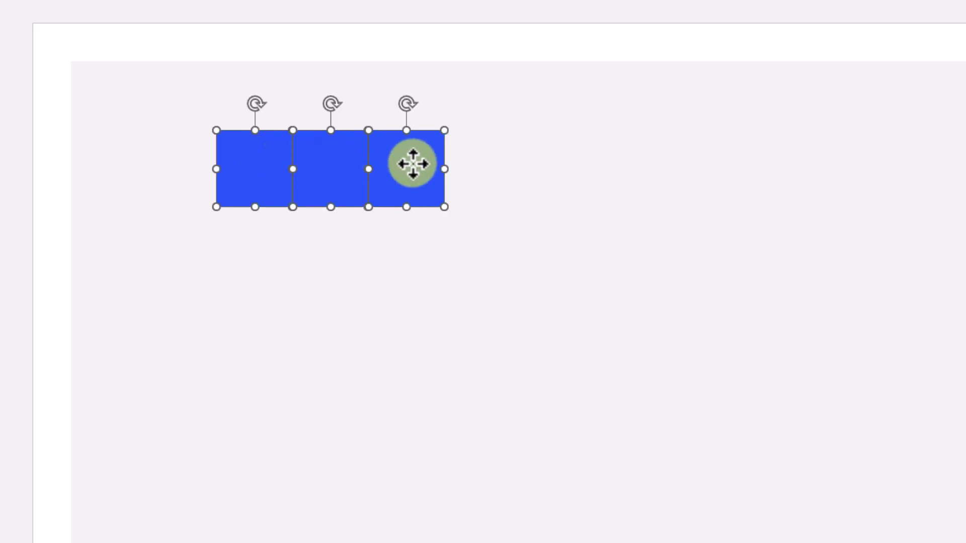
pyautogui.rightClick(412, 164)
pyautogui.moveTo(467, 300)
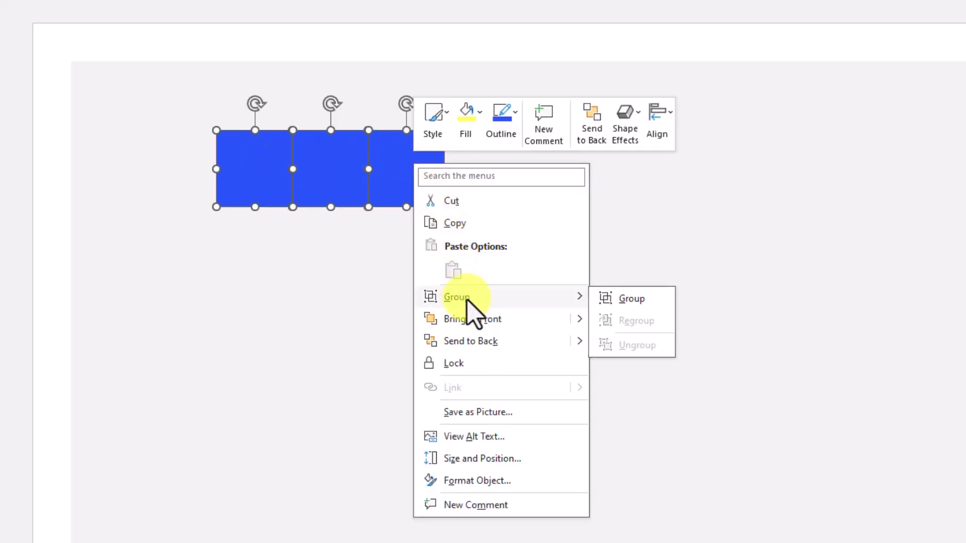
pyautogui.click(609, 301)
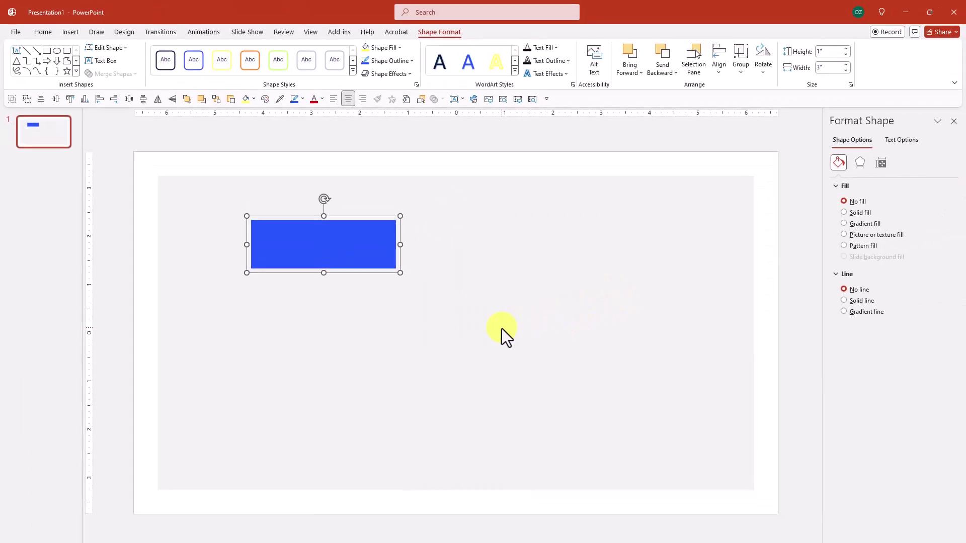
# Step: Stretch the blue group over the white panel and ungroup it into three tall rectangles
pyautogui.moveTo(247, 216); pyautogui.dragTo(153, 172)
pyautogui.moveTo(400, 273); pyautogui.dragTo(753, 491)
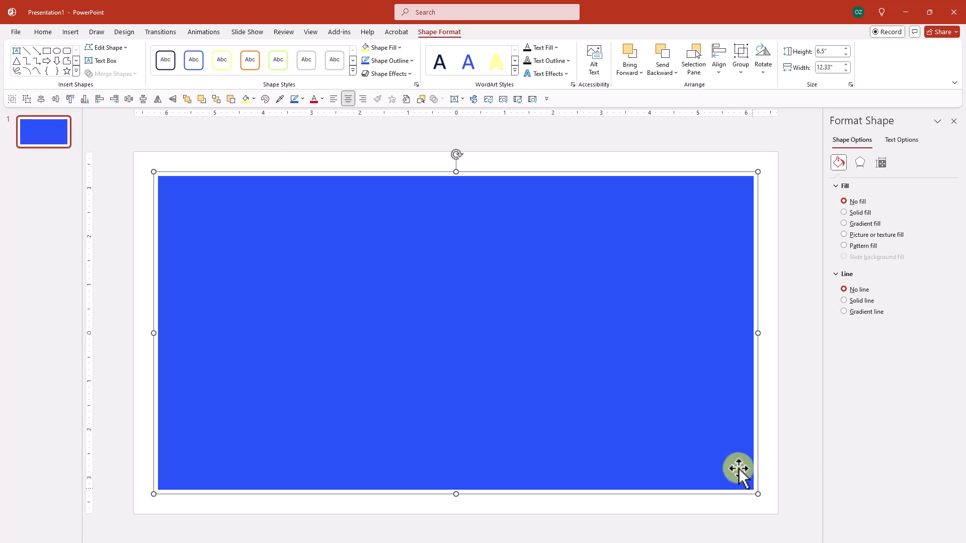
pyautogui.rightClick(717, 437)
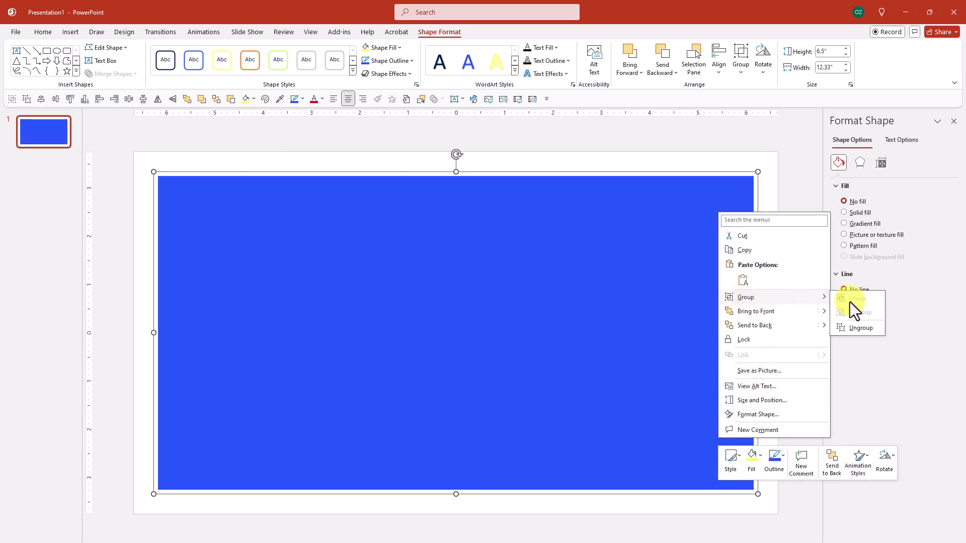
pyautogui.click(867, 329)
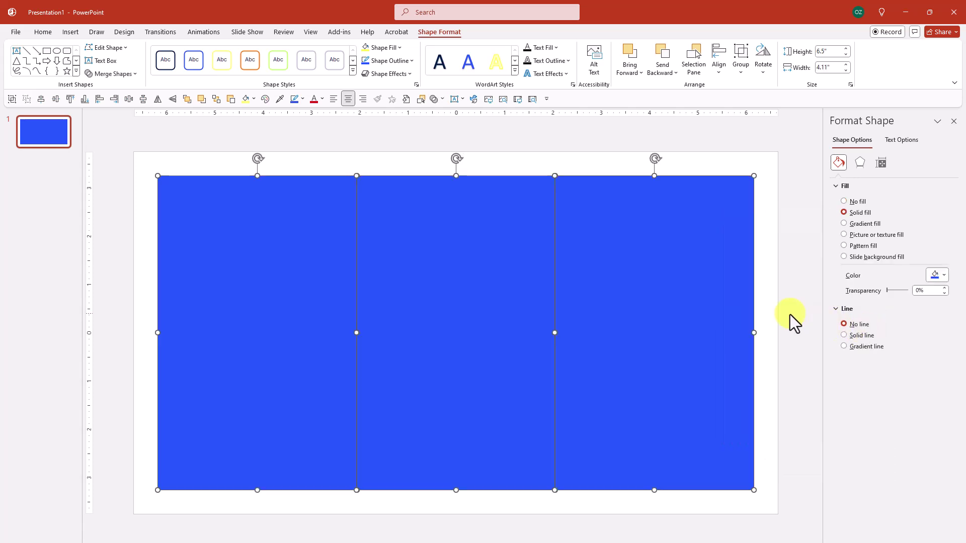
pyautogui.click(791, 317)
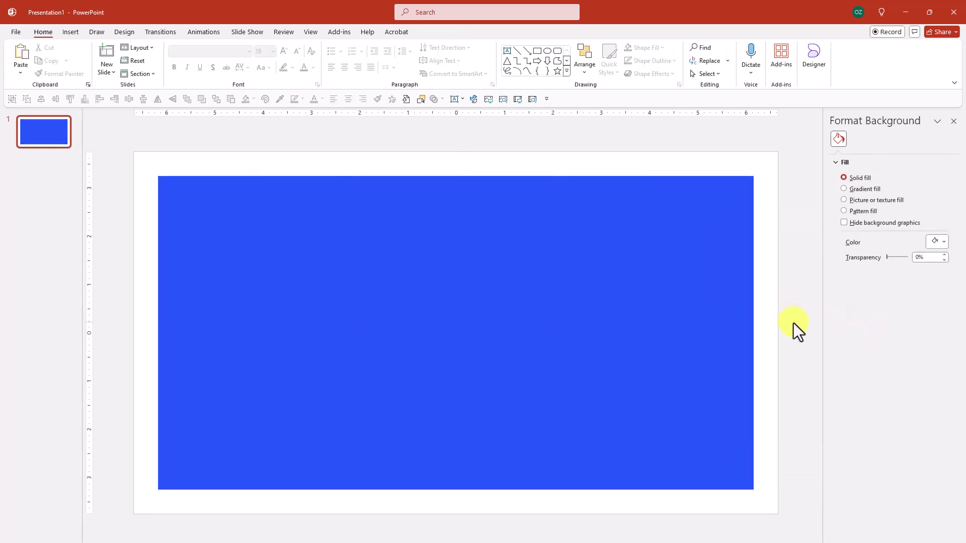
# Step: Flip the middle blue rectangle horizontally
pyautogui.click(487, 298)
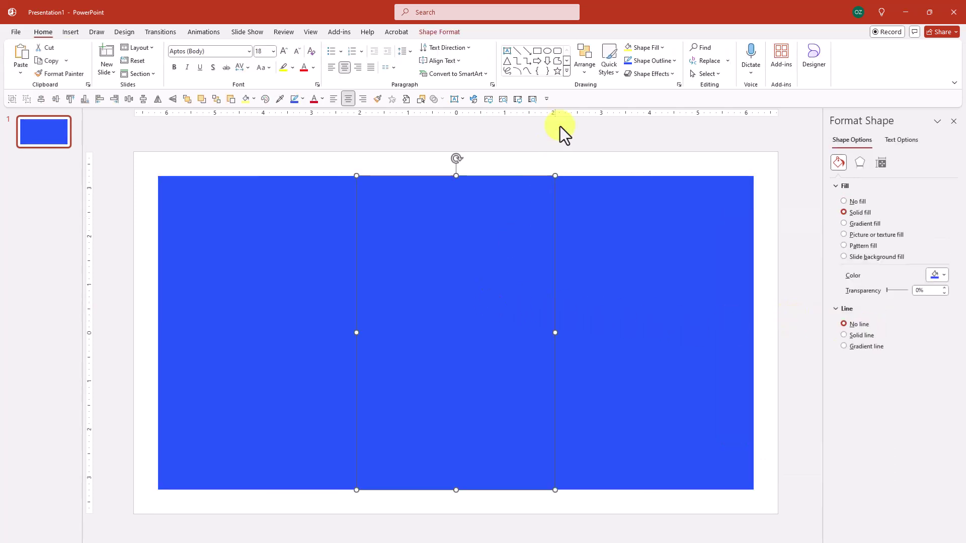
pyautogui.click(585, 63)
pyautogui.moveTo(623, 245)
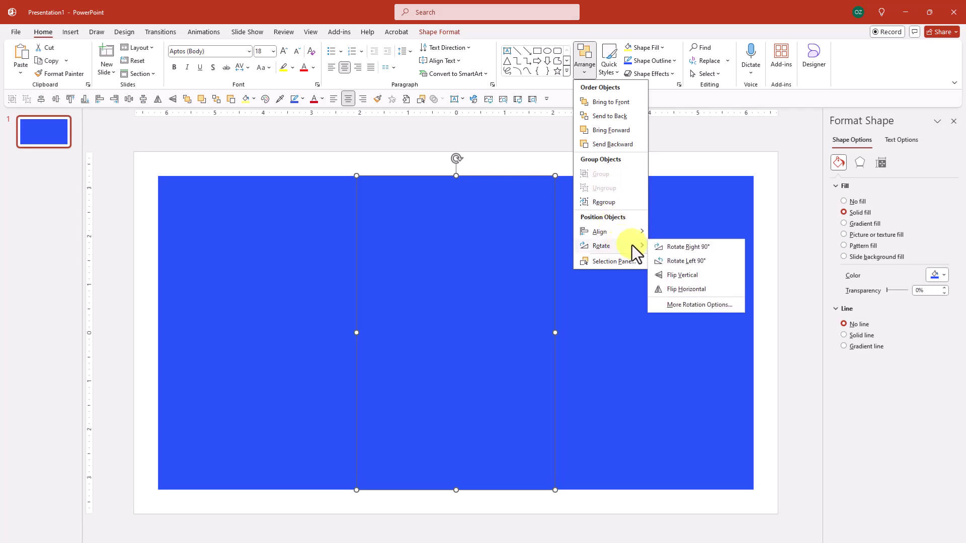
pyautogui.click(685, 290)
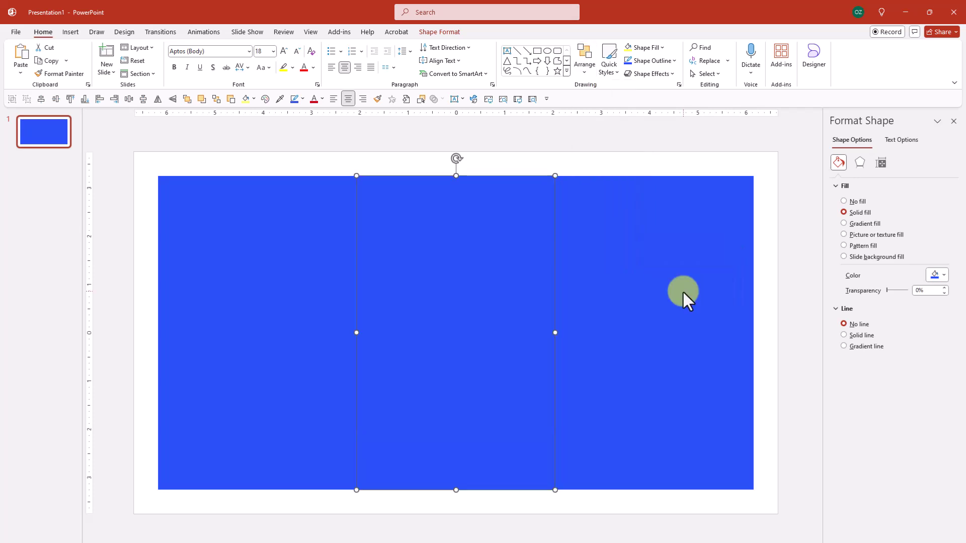
# Step: Paste the icons and Setup, Confrontation, Resolution text onto the columns, then duplicate the slide
pyautogui.hotkey('ctrl', 'a')
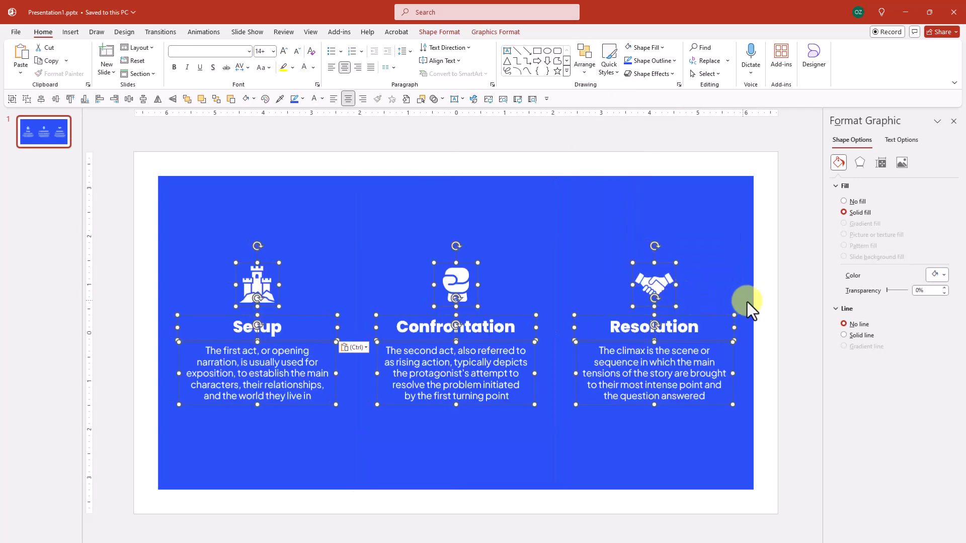
pyautogui.click(795, 303)
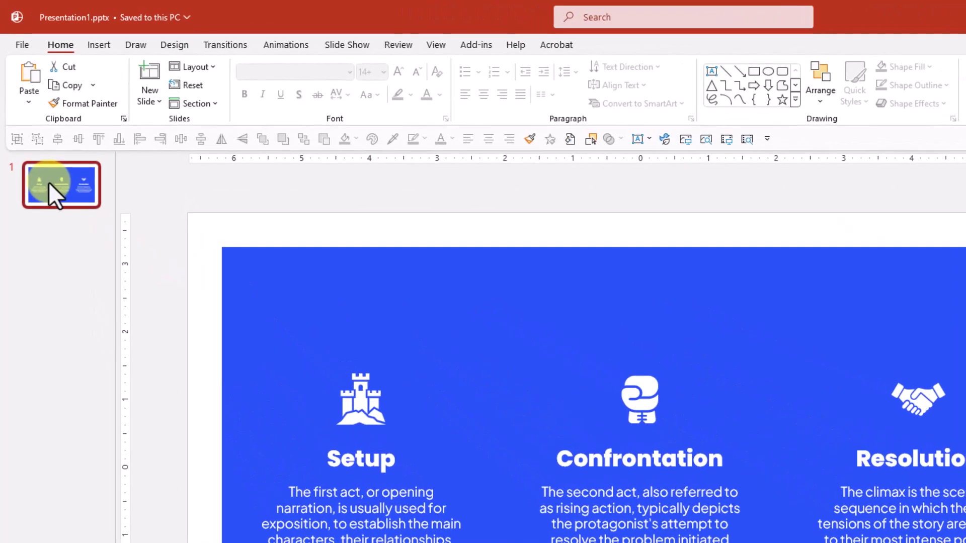
pyautogui.hotkey('ctrl', 'd')
pyautogui.hotkey('ctrl', 'd')
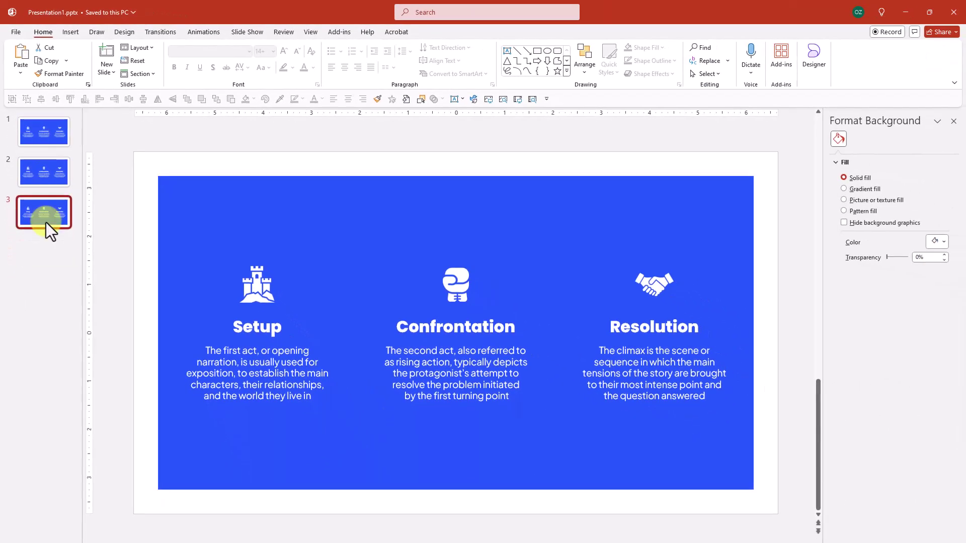
# Step: Remove the Setup and Confrontation blue backings so only Resolution stays blue
pyautogui.click(186, 194)
pyautogui.press('F4')
pyautogui.click(396, 183)
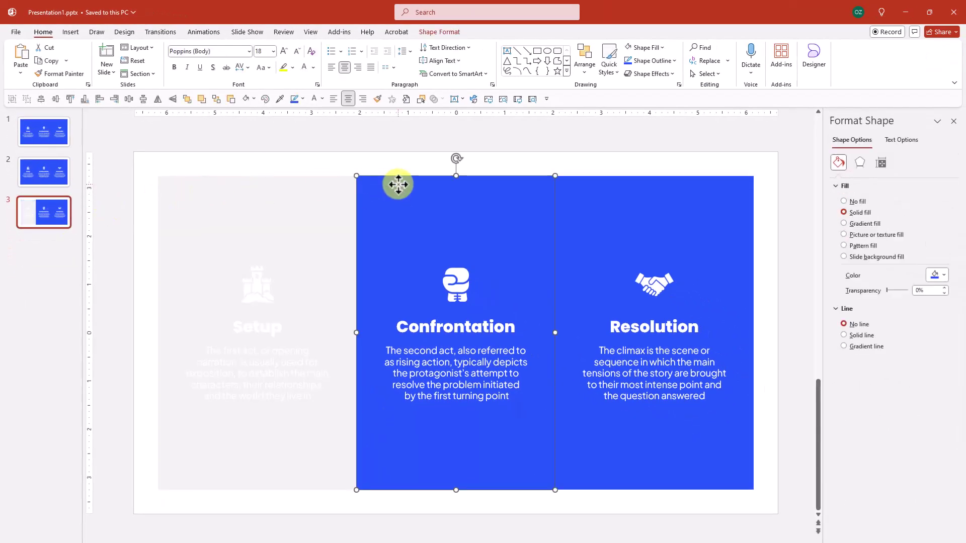
pyautogui.press('F4')
# Step: On slide 2, remove the Setup and Resolution blue backings, leaving Confrontation blue
pyautogui.click(50, 171)
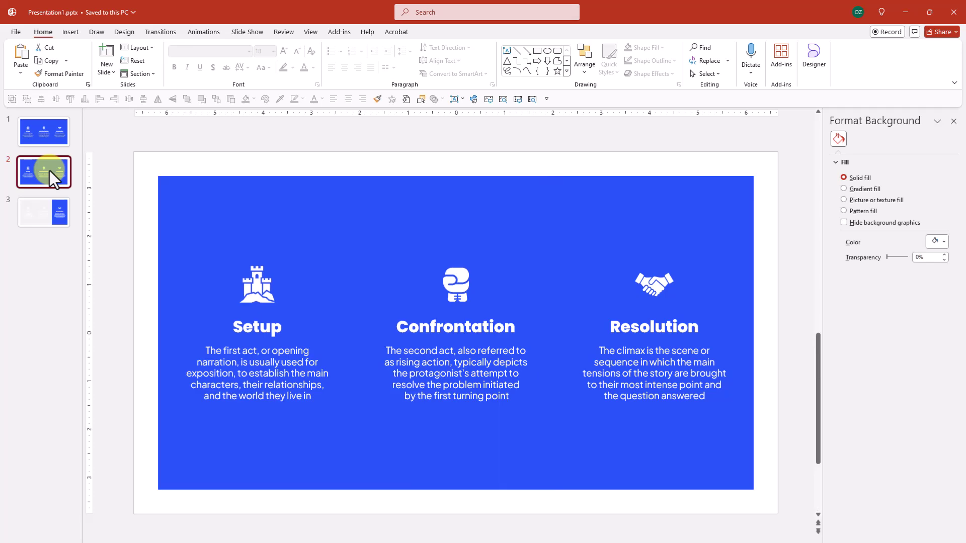
pyautogui.click(235, 180)
pyautogui.press('F4')
pyautogui.click(447, 204)
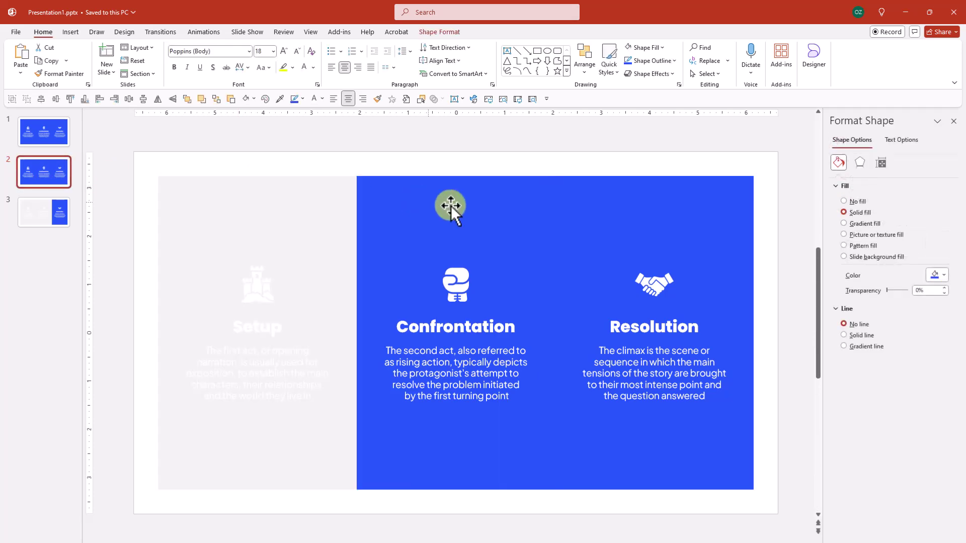
pyautogui.click(615, 199)
pyautogui.press('F4')
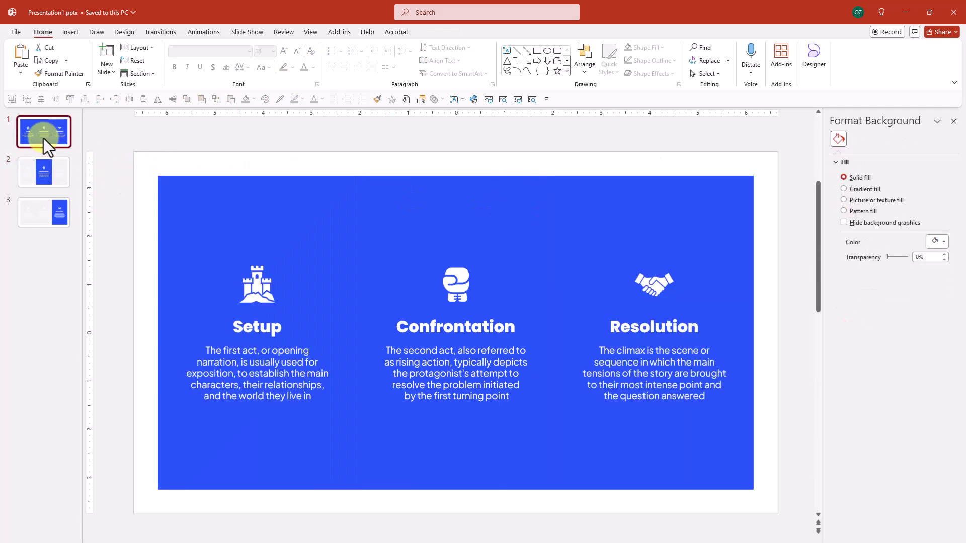
# Step: Remove the Confrontation and Resolution backings on slide 1, then select all three slides
pyautogui.click(397, 187)
pyautogui.press('F4')
pyautogui.click(610, 193)
pyautogui.press('F4')
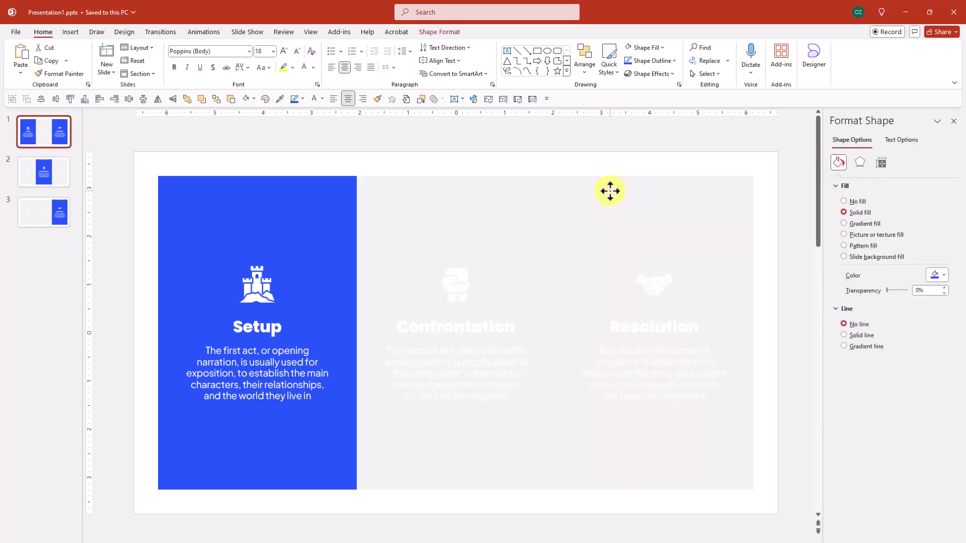
pyautogui.keyDown('shift'); pyautogui.click(55, 211); pyautogui.keyUp('shift')
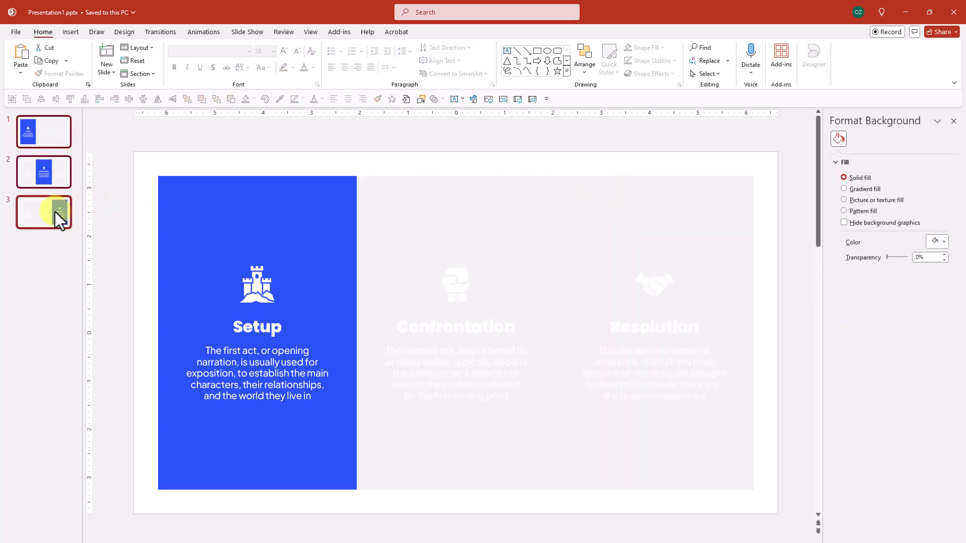
# Step: Apply the Morph transition to all three selected slides
pyautogui.click(159, 32)
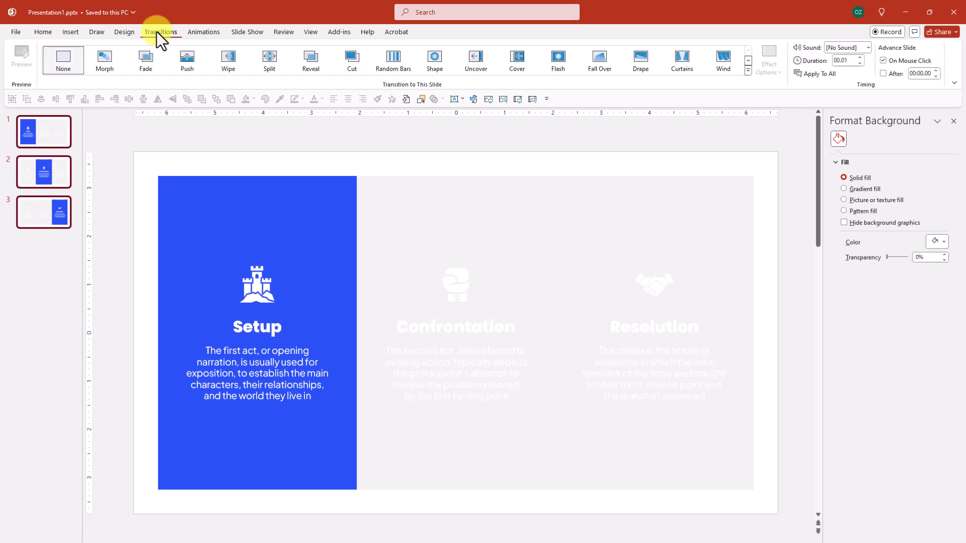
pyautogui.click(110, 61)
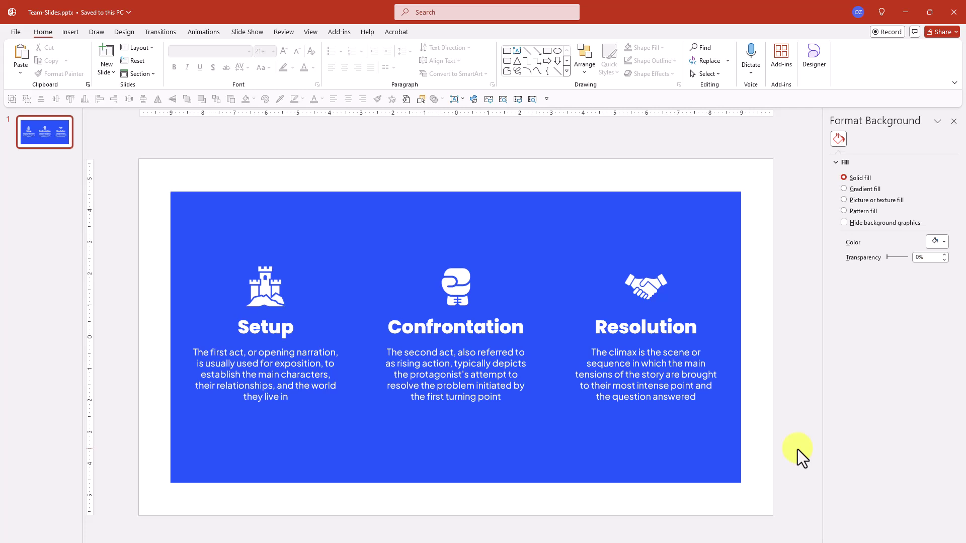
# Step: Replace the icons and text with the pasted team photos and profiles, then duplicate the slide
pyautogui.moveTo(797, 449); pyautogui.dragTo(151, 233)
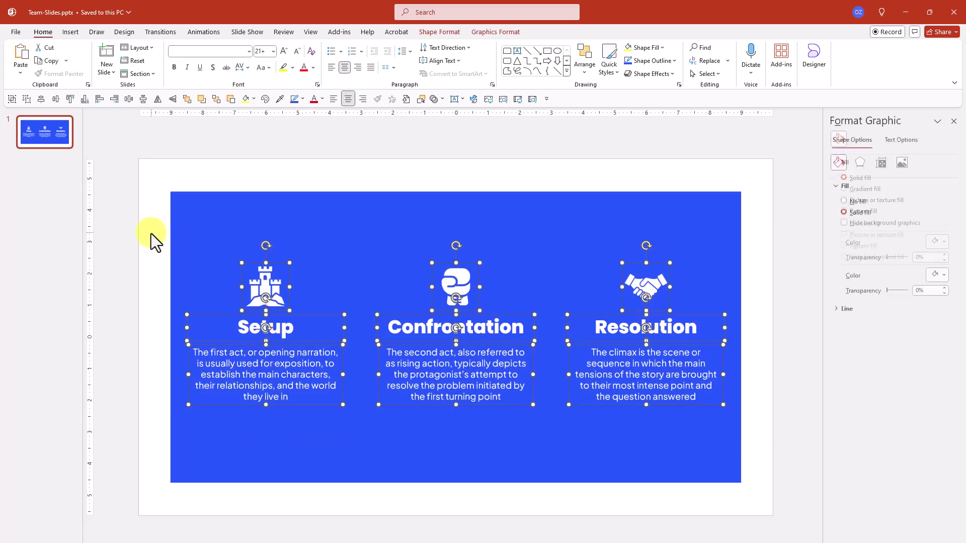
pyautogui.press('Delete')
pyautogui.hotkey('ctrl', 'v')
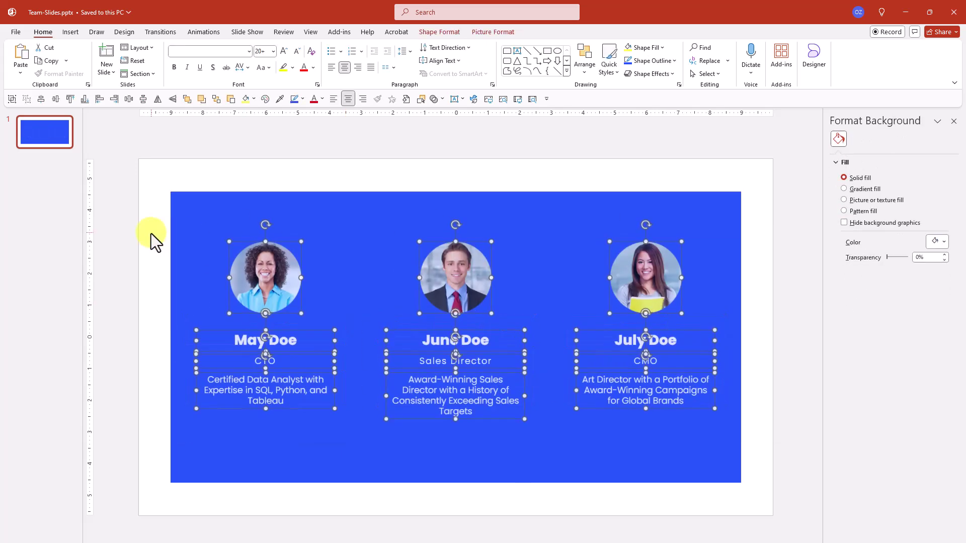
pyautogui.click(151, 234)
pyautogui.hotkey('ctrl', 'd')
pyautogui.hotkey('ctrl', 'd')
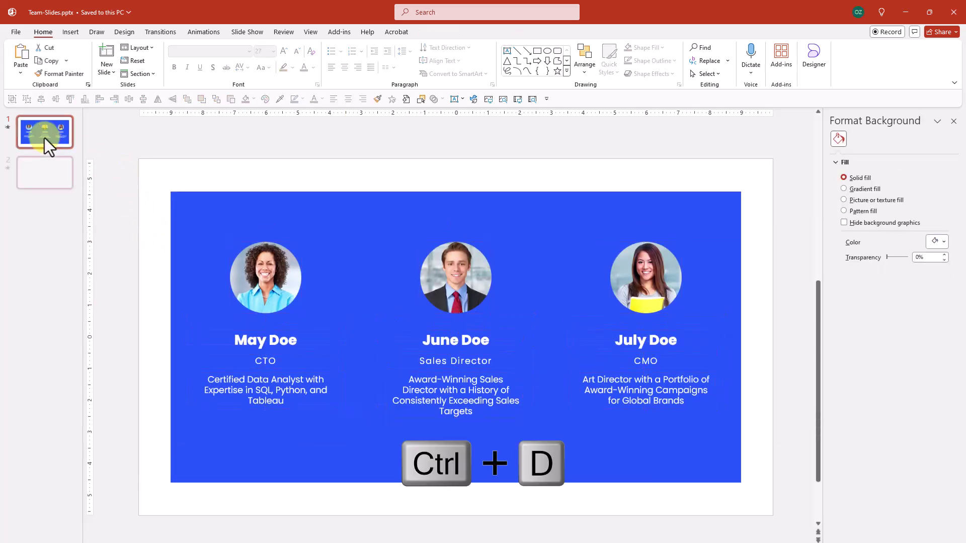
# Step: Delete the CTO and Sales Director blue backings so only the CMO column stays blue
pyautogui.click(205, 196)
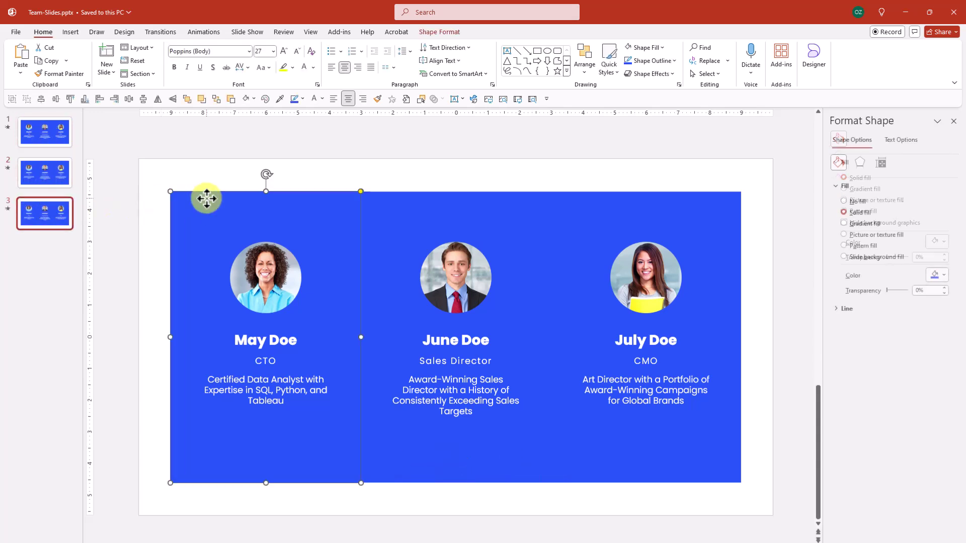
pyautogui.press('Delete')
pyautogui.click(375, 197)
pyautogui.press('Delete')
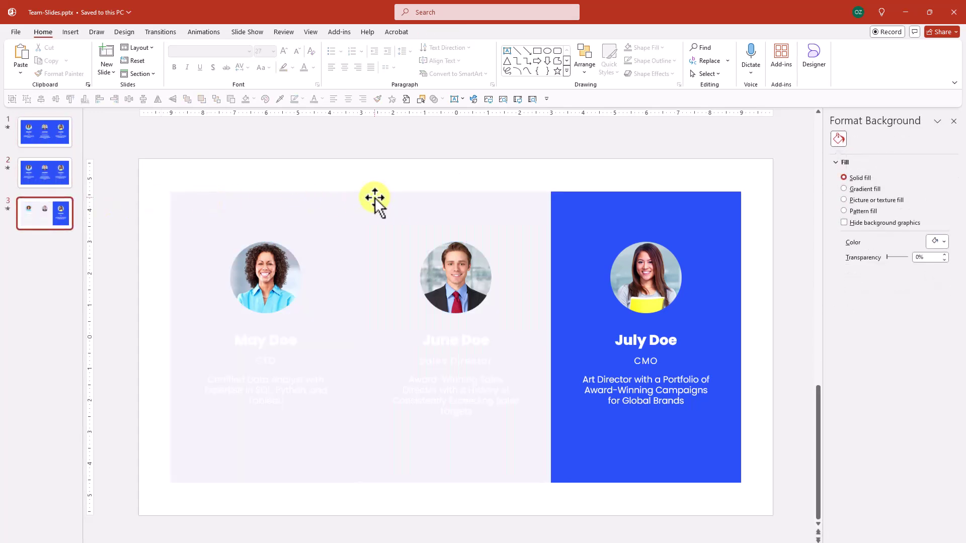
# Step: Set the CTO and Sales Director photos to 90% transparency
pyautogui.click(294, 280)
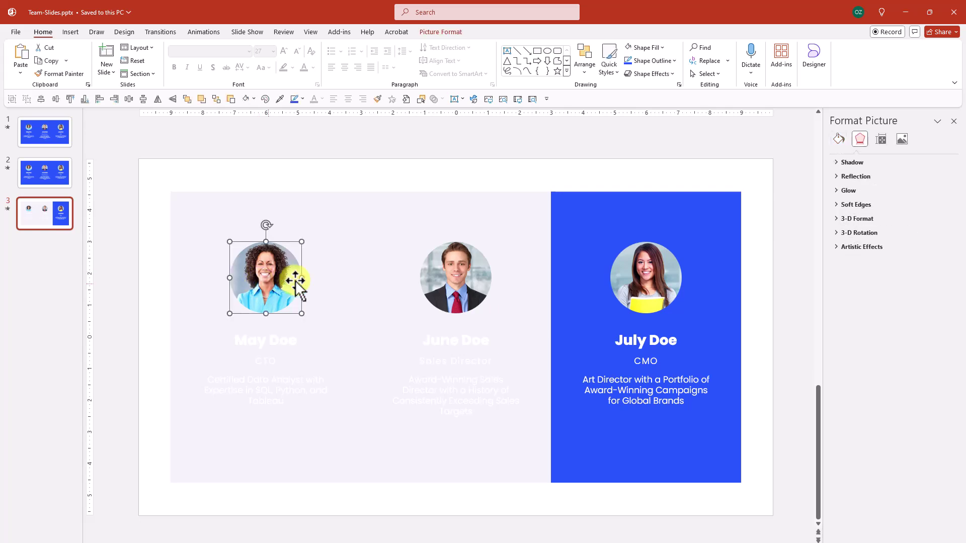
pyautogui.keyDown('shift'); pyautogui.click(434, 279); pyautogui.keyUp('shift')
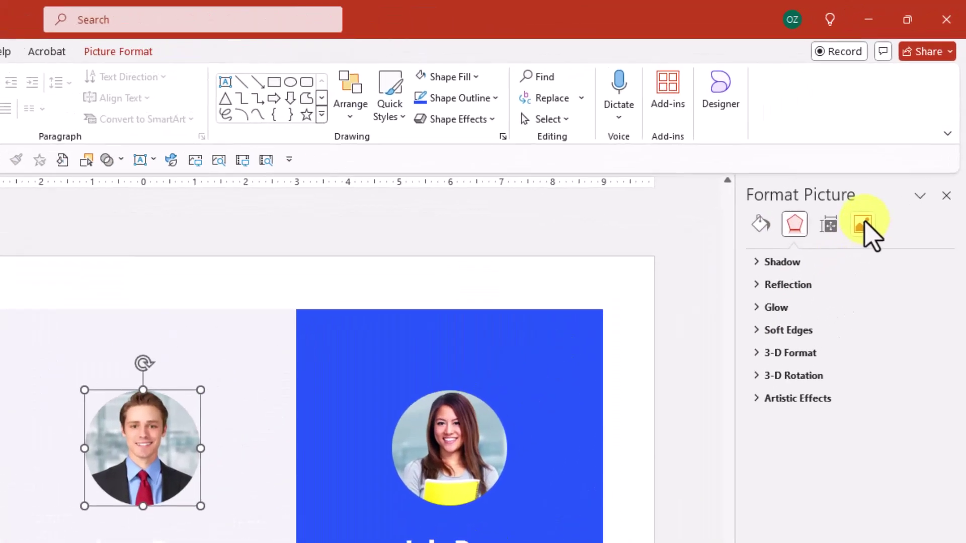
pyautogui.click(901, 140)
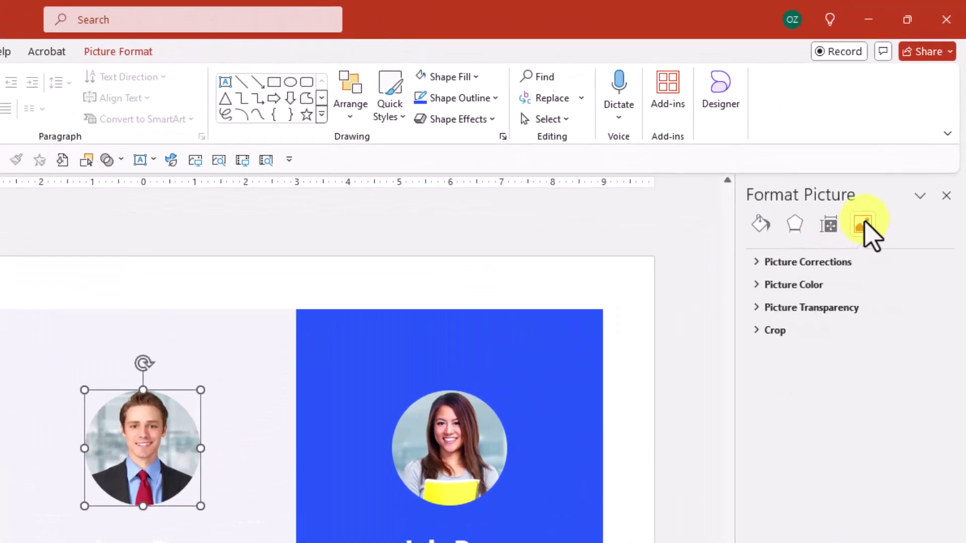
pyautogui.click(850, 309)
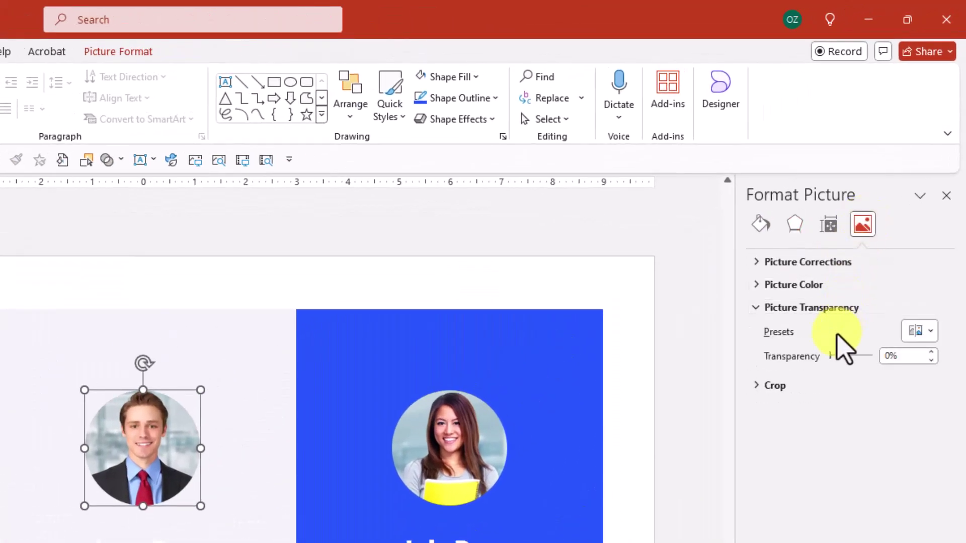
pyautogui.doubleClick(896, 356)
pyautogui.write('90')
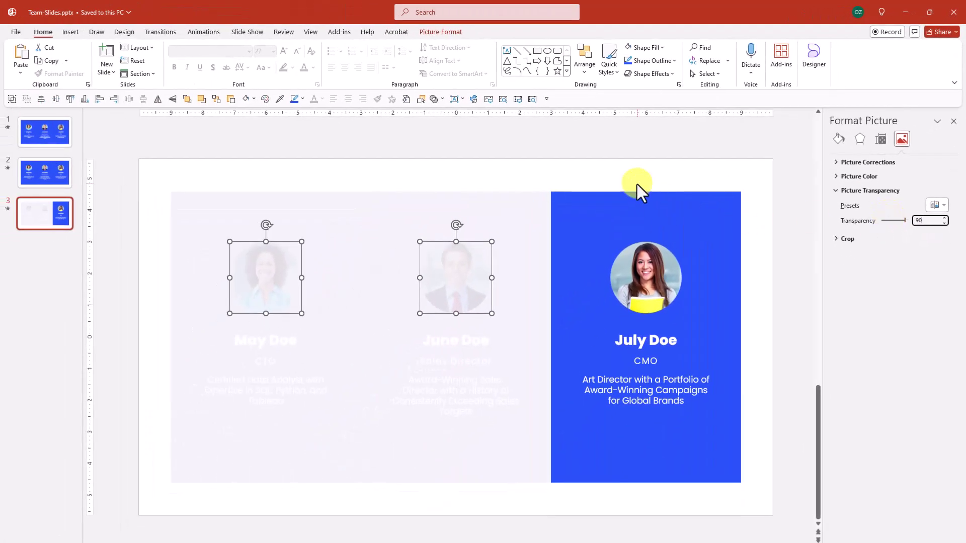
pyautogui.click(636, 184)
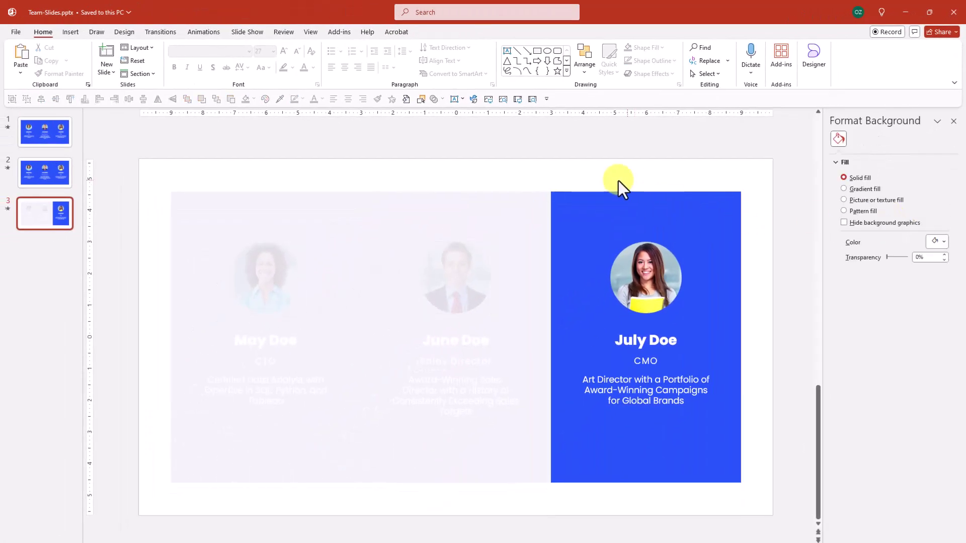
# Step: On slide 2, remove the CTO and CMO blue backings
pyautogui.click(53, 172)
pyautogui.click(220, 219)
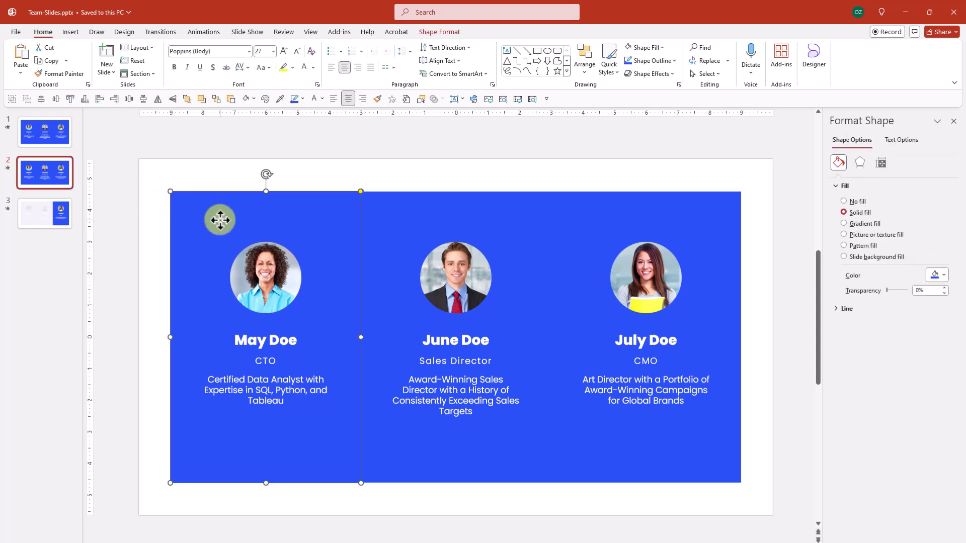
pyautogui.press('F4')
pyautogui.press('Escape')
pyautogui.click(610, 201)
pyautogui.press('F4')
pyautogui.press('Escape')
# Step: Fade the CTO and CMO photos on slide 2 to 80% transparency
pyautogui.click(280, 271)
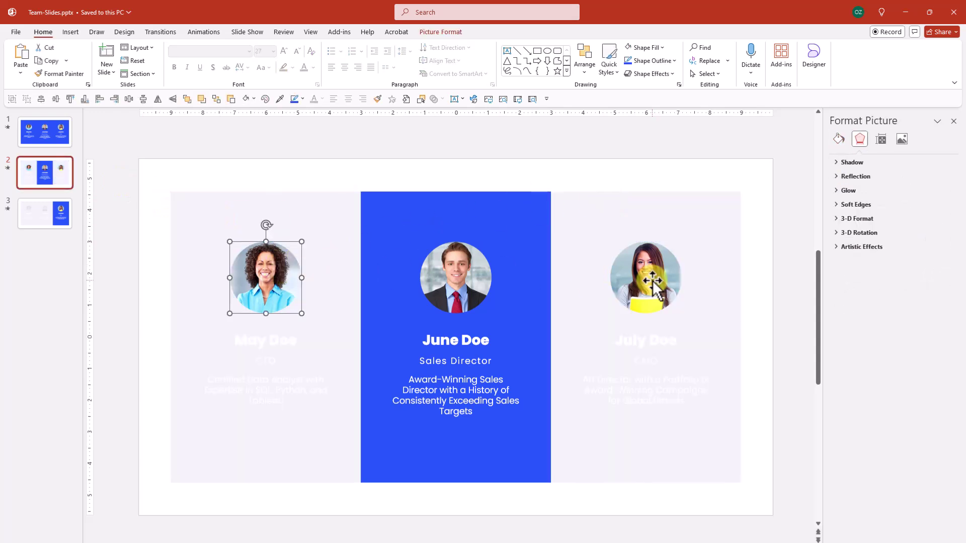
pyautogui.keyDown('shift'); pyautogui.click(641, 271); pyautogui.keyUp('shift')
pyautogui.click(901, 140)
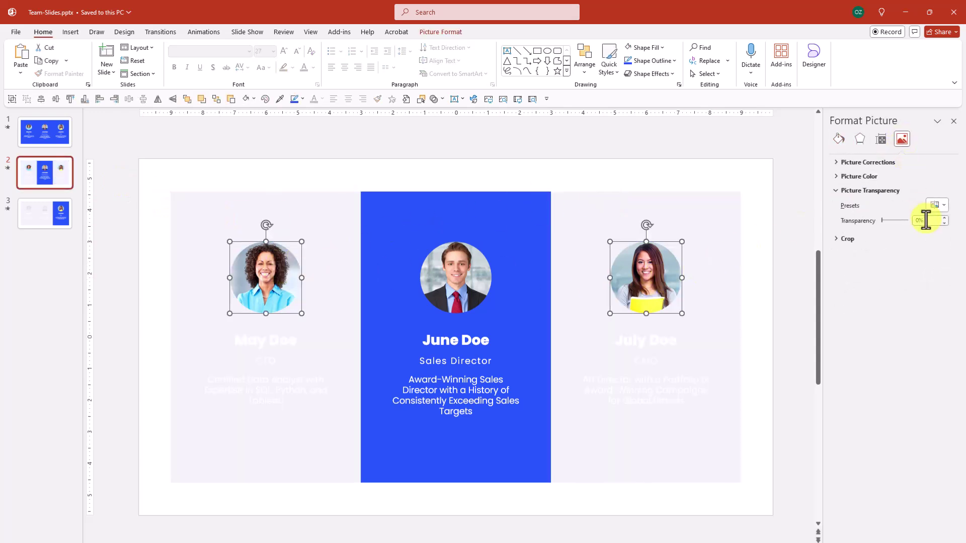
pyautogui.write('80')
pyautogui.press('Return')
pyautogui.click(763, 158)
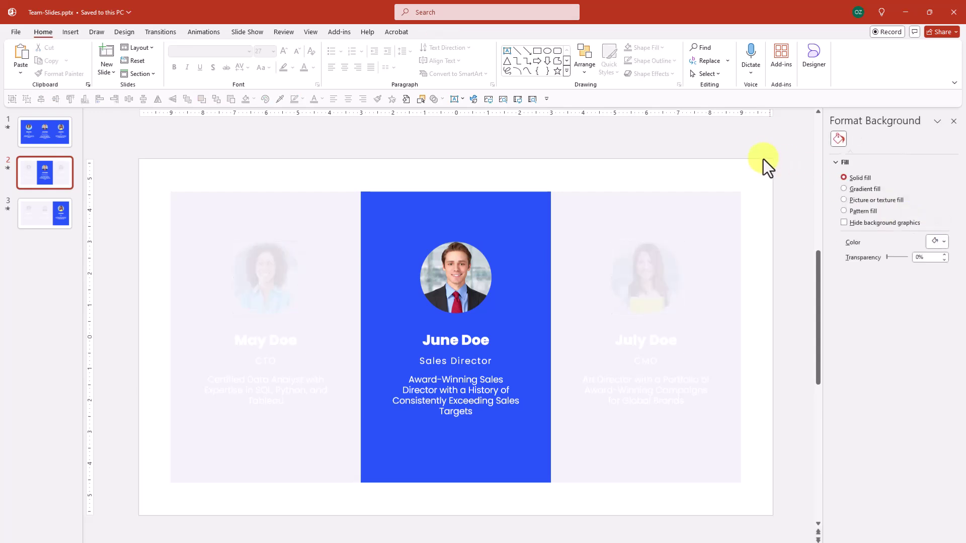
# Step: On slide 1, delete the Sales Director and CMO blue backings
pyautogui.click(53, 134)
pyautogui.click(432, 222)
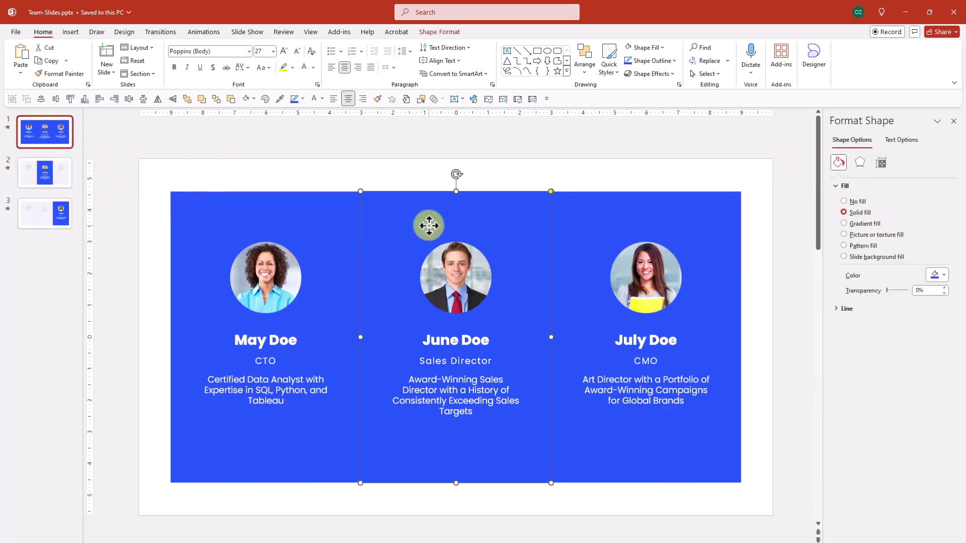
pyautogui.press('Delete')
pyautogui.click(545, 223)
pyautogui.press('Delete')
# Step: Set the Sales Director and CMO photos on slide 1 to 90% transparency
pyautogui.click(456, 278)
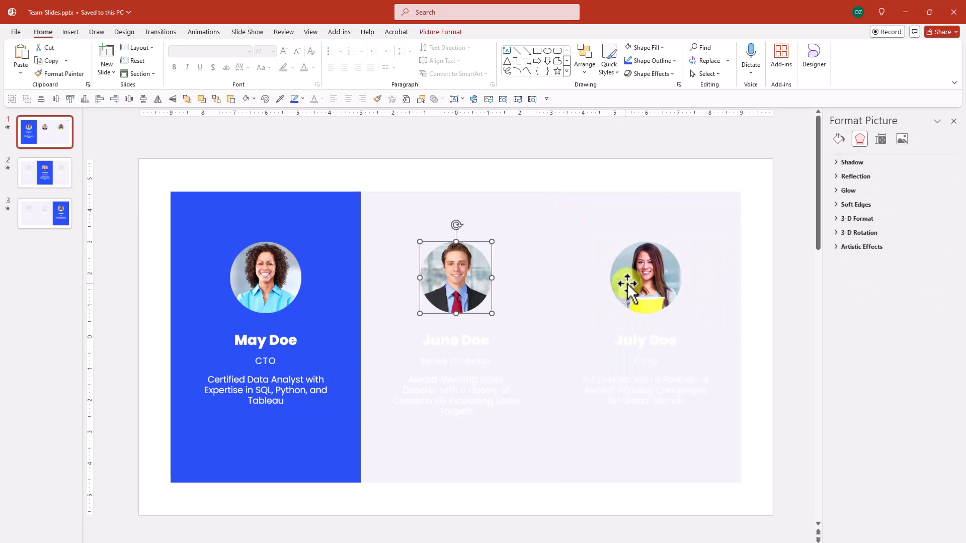
pyautogui.keyDown('shift'); pyautogui.click(645, 278); pyautogui.keyUp('shift')
pyautogui.click(901, 139)
pyautogui.moveTo(933, 220); pyautogui.dragTo(892, 220)
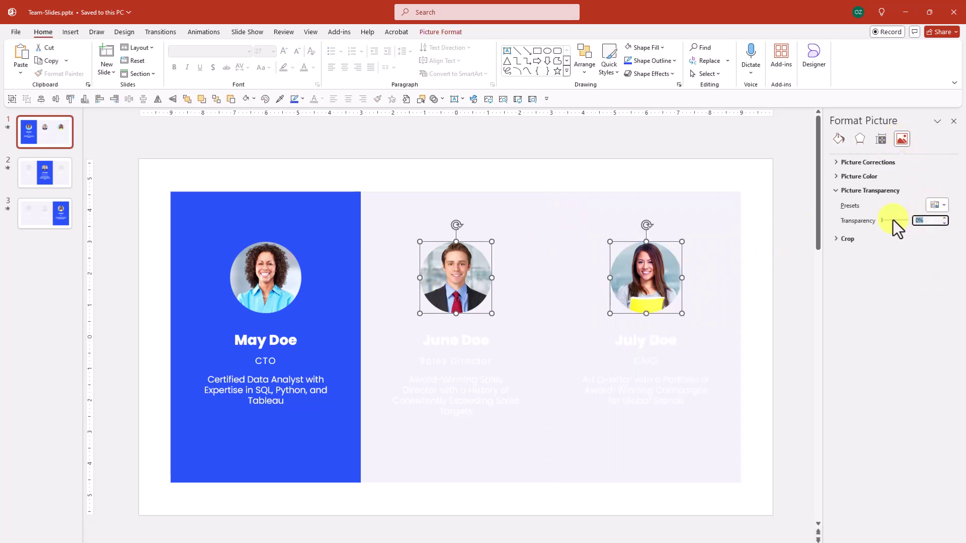
pyautogui.write('90')
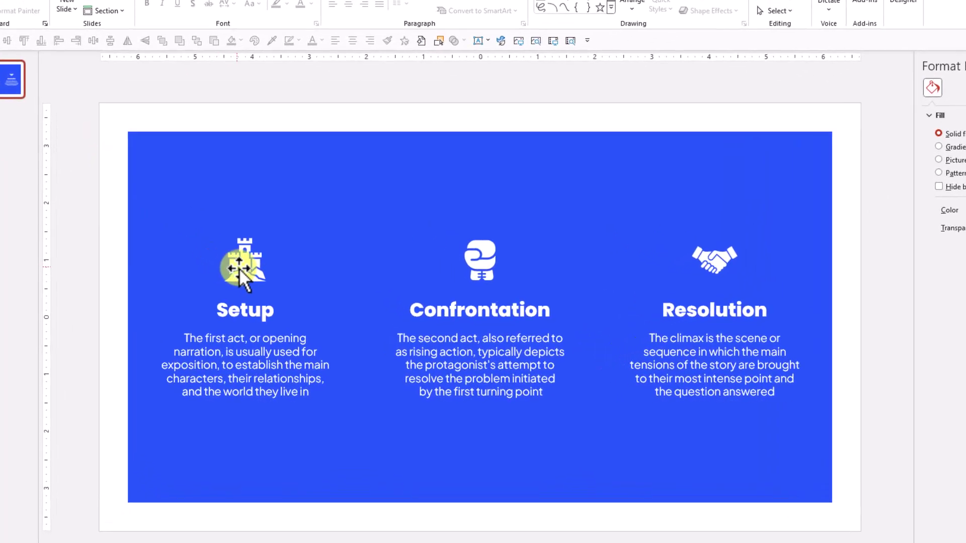
# Step: Replace the castle icon above Setup with the filled number 1 circle icon
pyautogui.rightClick(255, 284)
pyautogui.moveTo(340, 384)
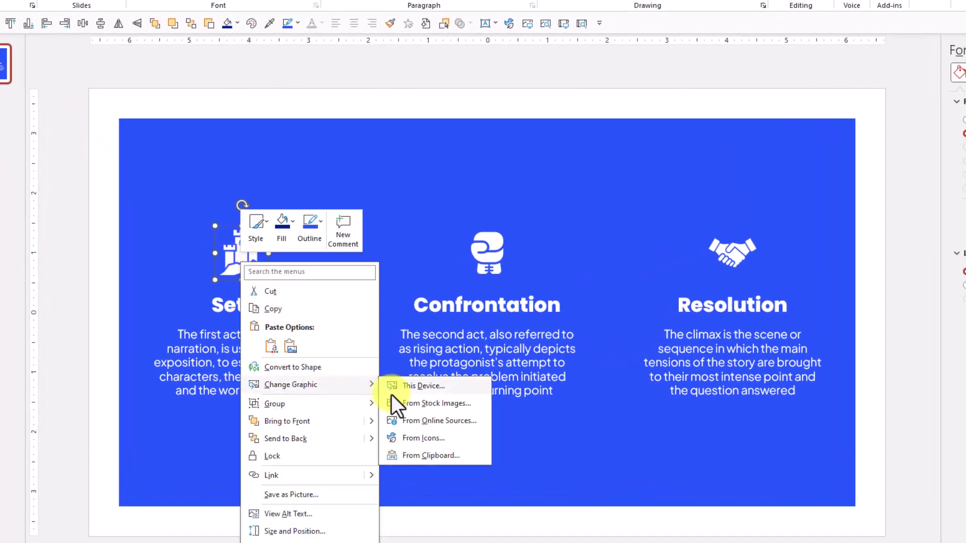
pyautogui.click(429, 439)
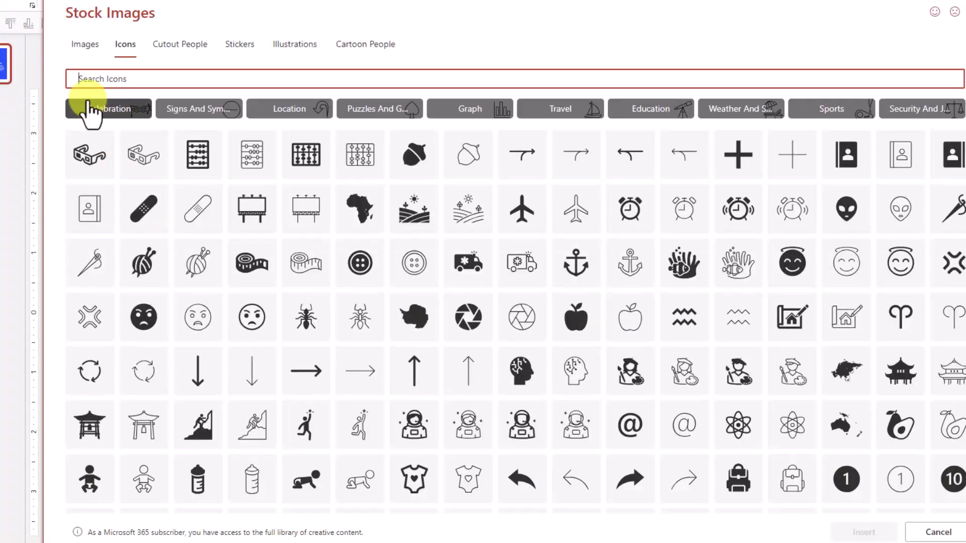
pyautogui.write('one')
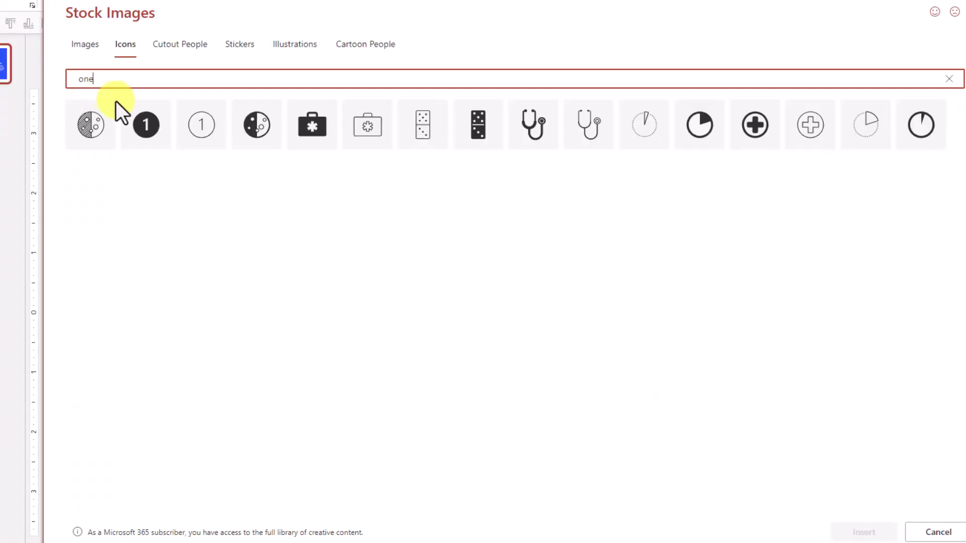
pyautogui.doubleClick(142, 125)
# Step: Swap the boxing-glove icon for the filled number 2 circle icon
pyautogui.rightClick(487, 238)
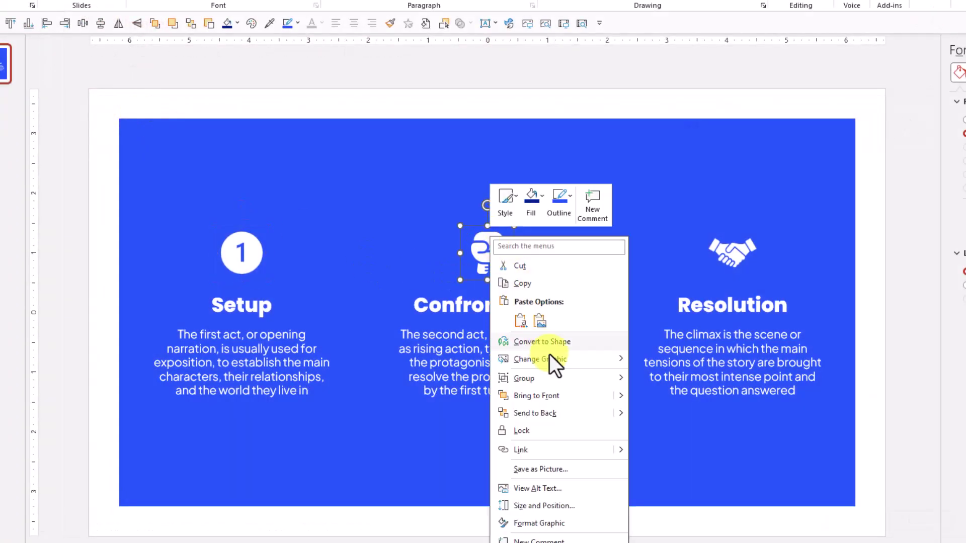
pyautogui.moveTo(609, 361)
pyautogui.click(671, 412)
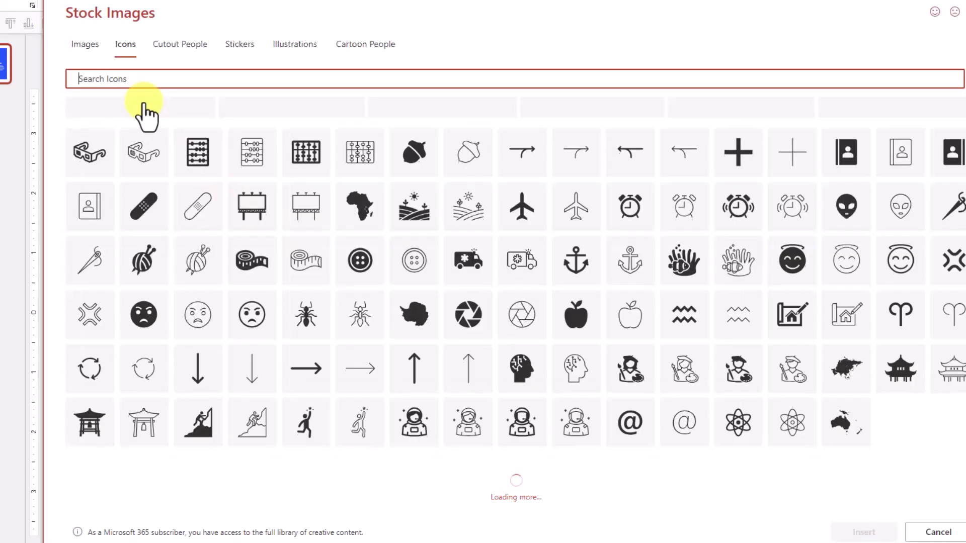
pyautogui.write('the wo')
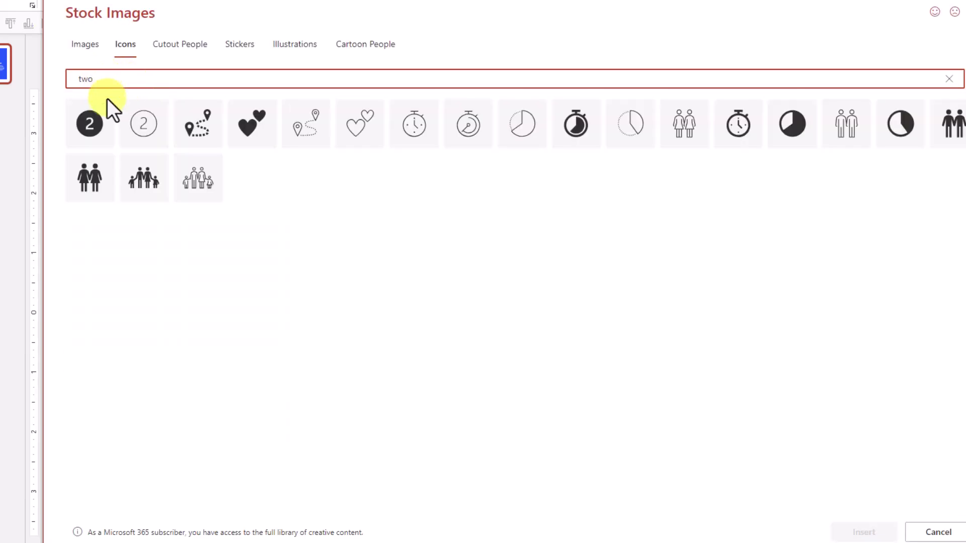
pyautogui.doubleClick(99, 125)
# Step: Replace the handshake icon with the filled number 3 circle icon
pyautogui.rightClick(730, 251)
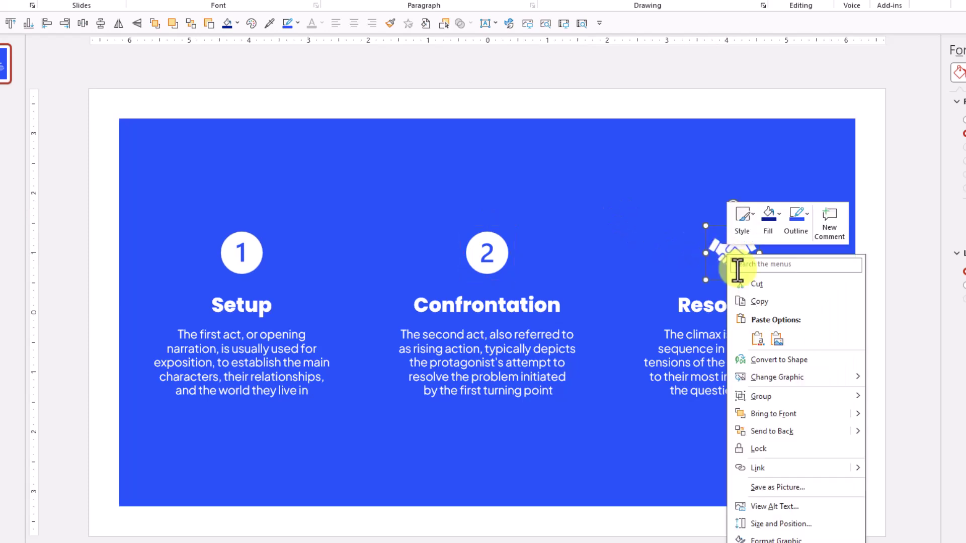
pyautogui.moveTo(803, 379)
pyautogui.click(915, 431)
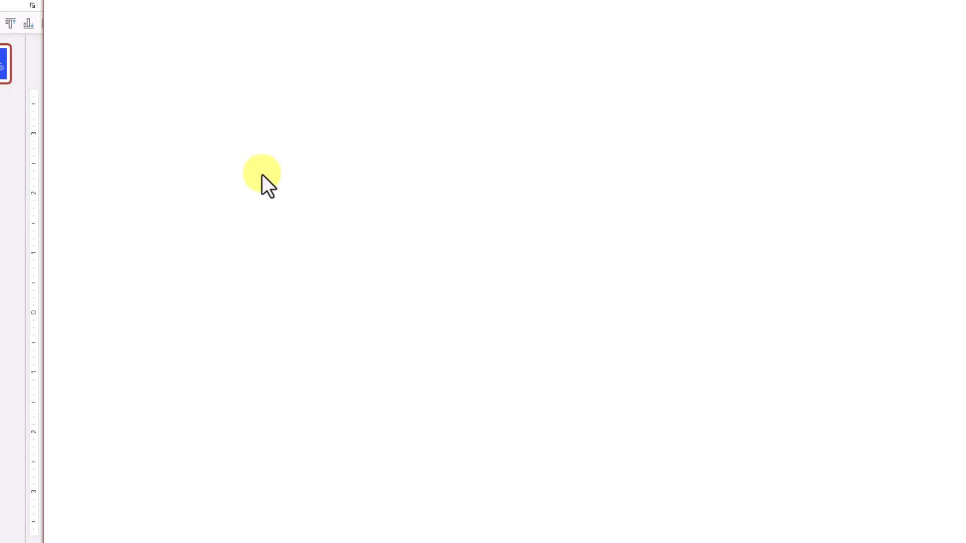
pyautogui.write('three')
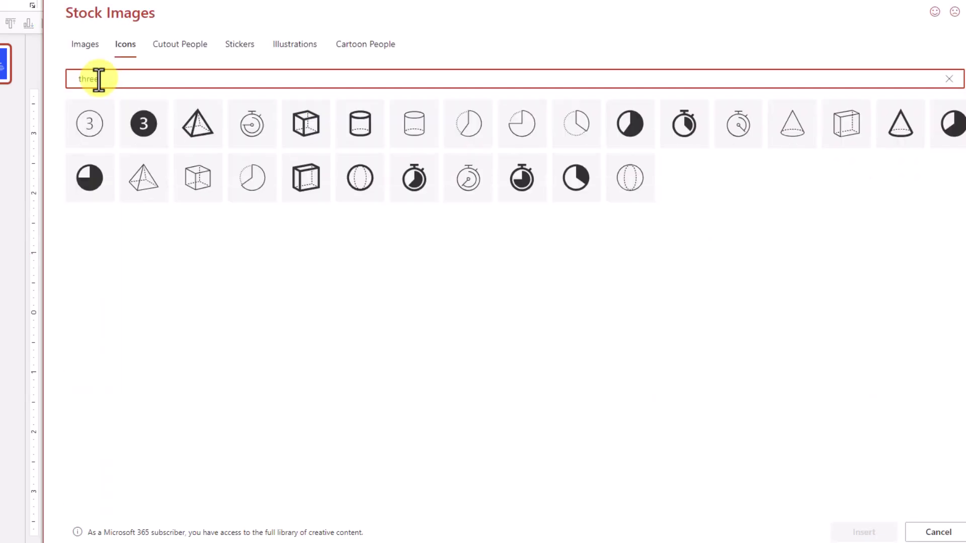
pyautogui.doubleClick(140, 123)
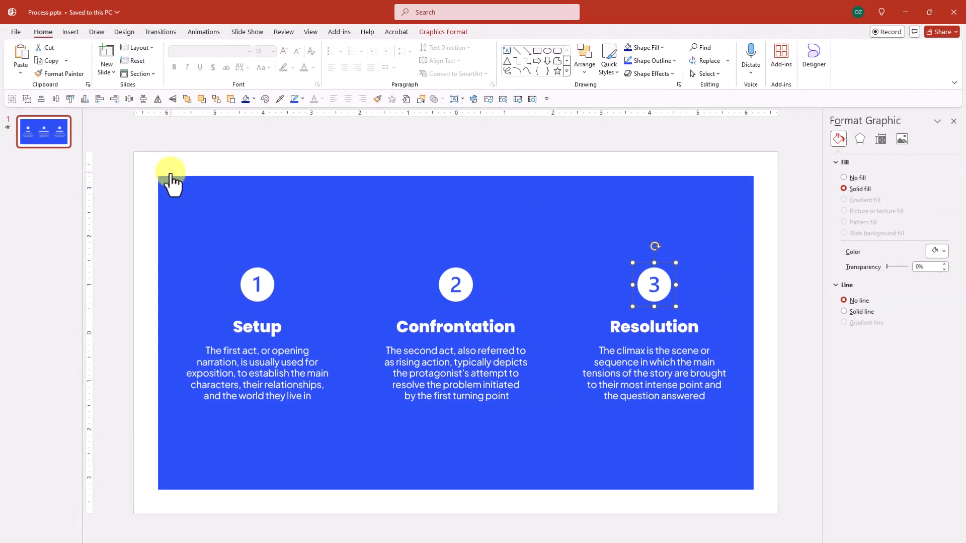
# Step: Flip the middle Confrontation section horizontally
pyautogui.click(455, 204)
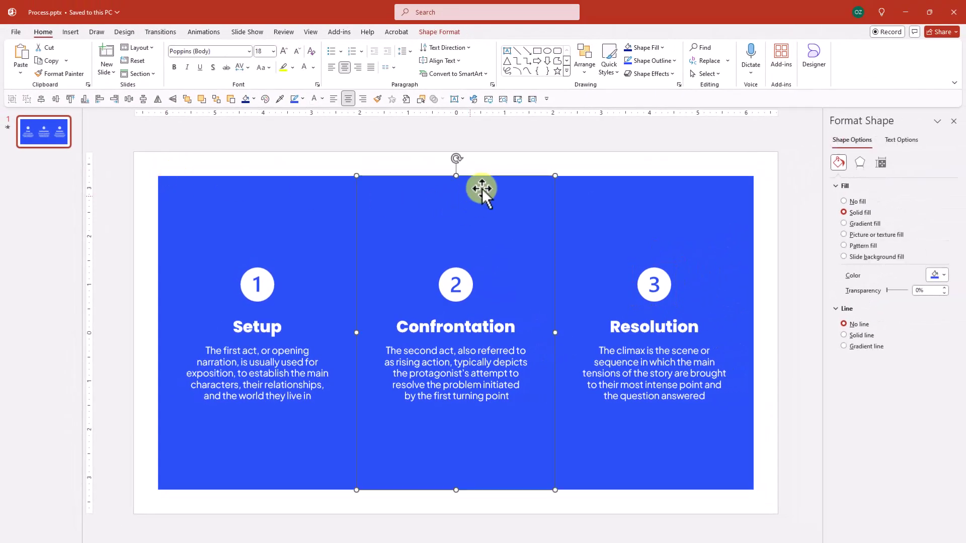
pyautogui.click(584, 77)
pyautogui.moveTo(629, 245)
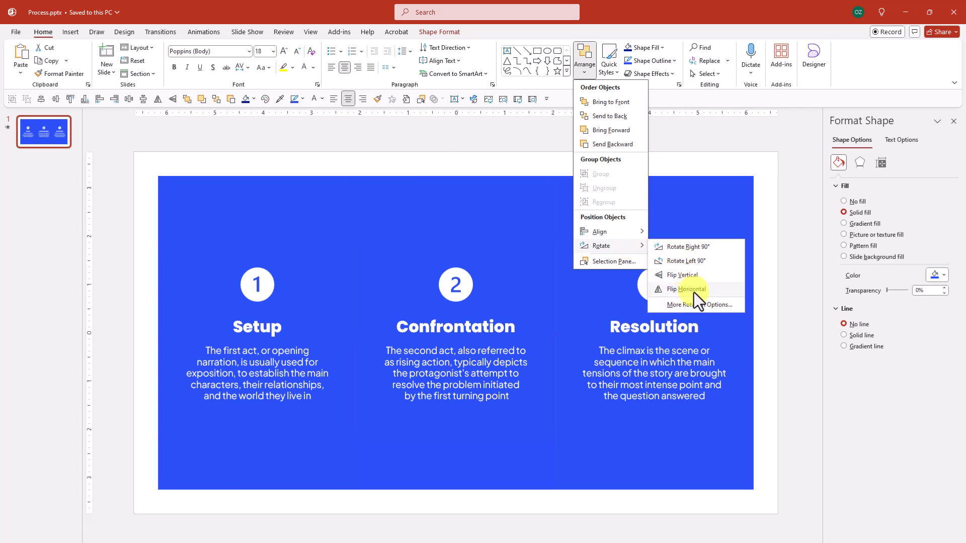
pyautogui.click(694, 292)
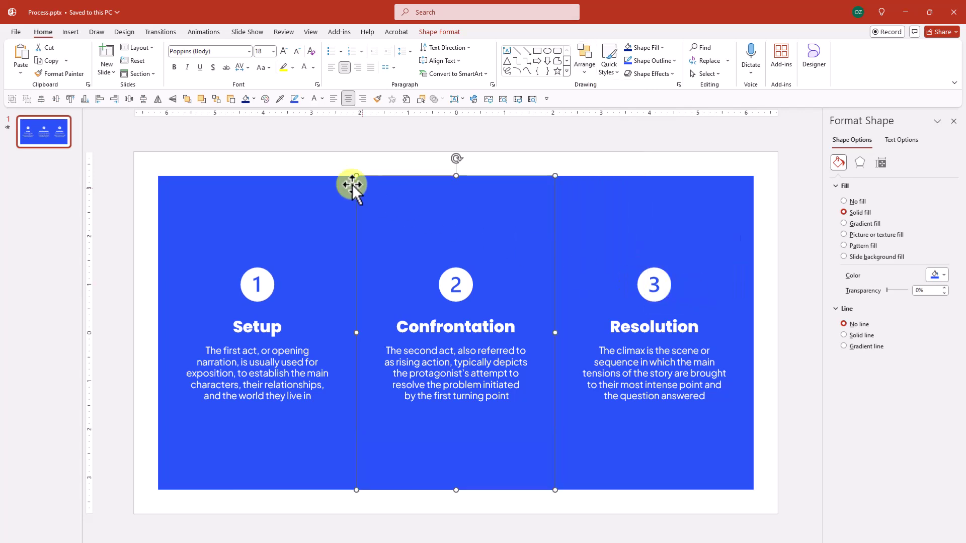
# Step: Fill the middle section a darker blue and Setup the darkest blue, then select slide 1
pyautogui.click(254, 99)
pyautogui.click(276, 181)
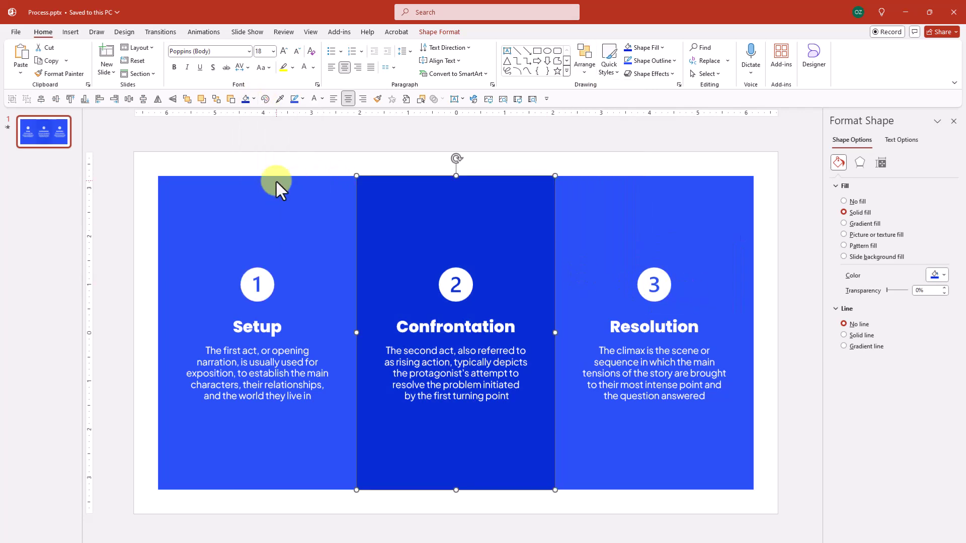
pyautogui.click(266, 190)
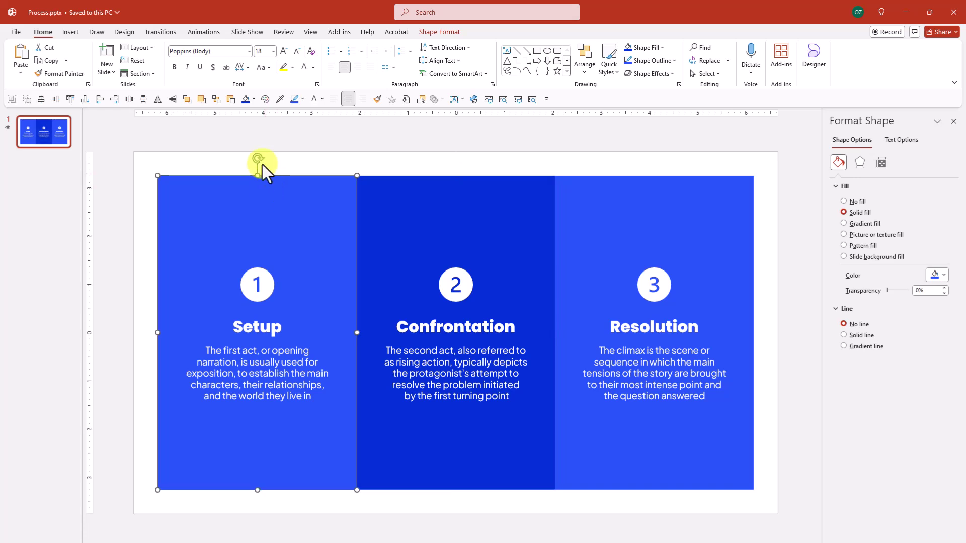
pyautogui.click(253, 100)
pyautogui.click(277, 188)
pyautogui.click(118, 166)
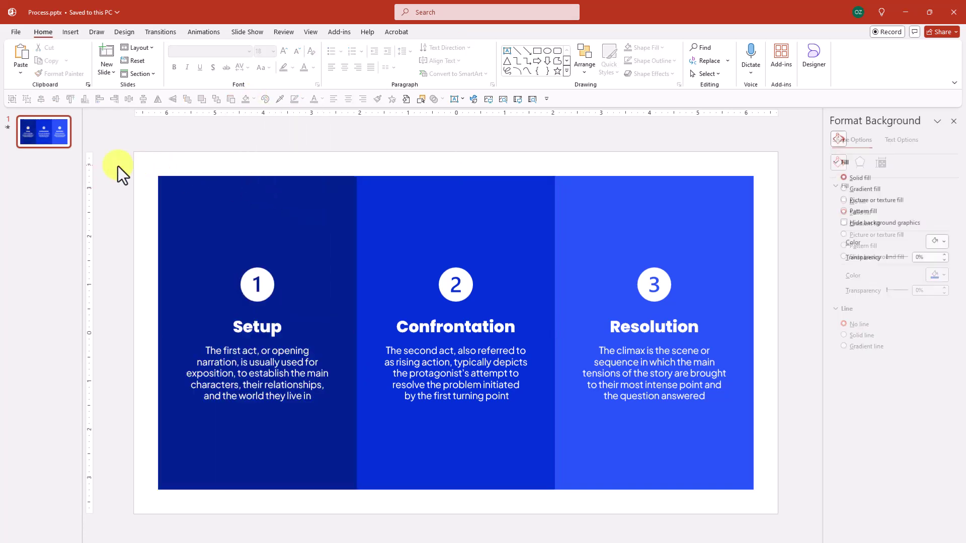
pyautogui.click(52, 133)
# Step: Duplicate the slide into slides 2 and 3, and fade Resolution on slide 2
pyautogui.hotkey('ctrl', 'd')
pyautogui.hotkey('ctrl', 'd')
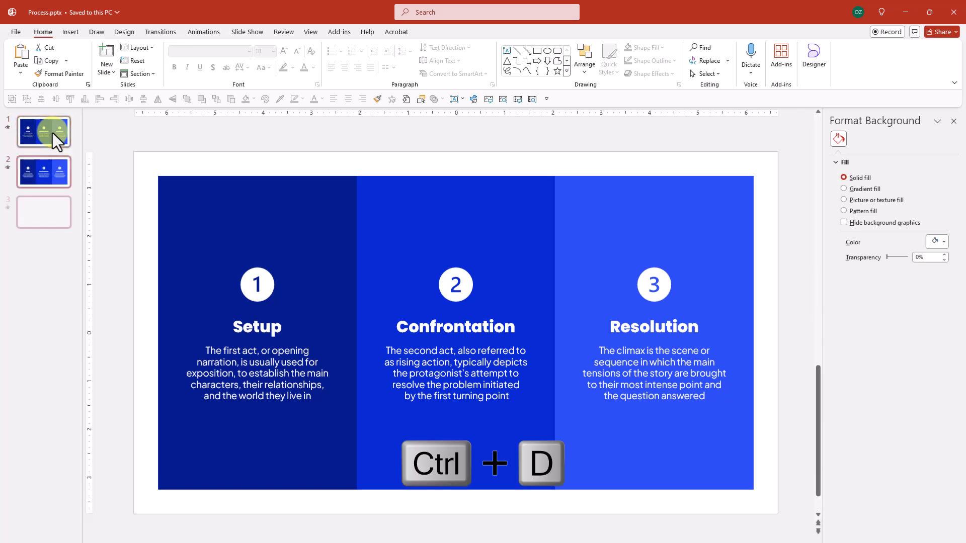
pyautogui.click(54, 167)
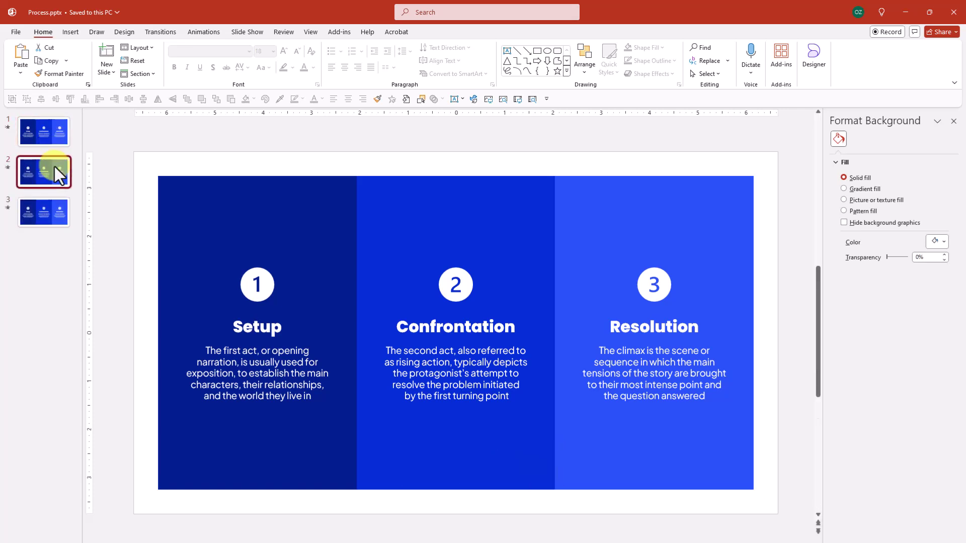
pyautogui.click(471, 203)
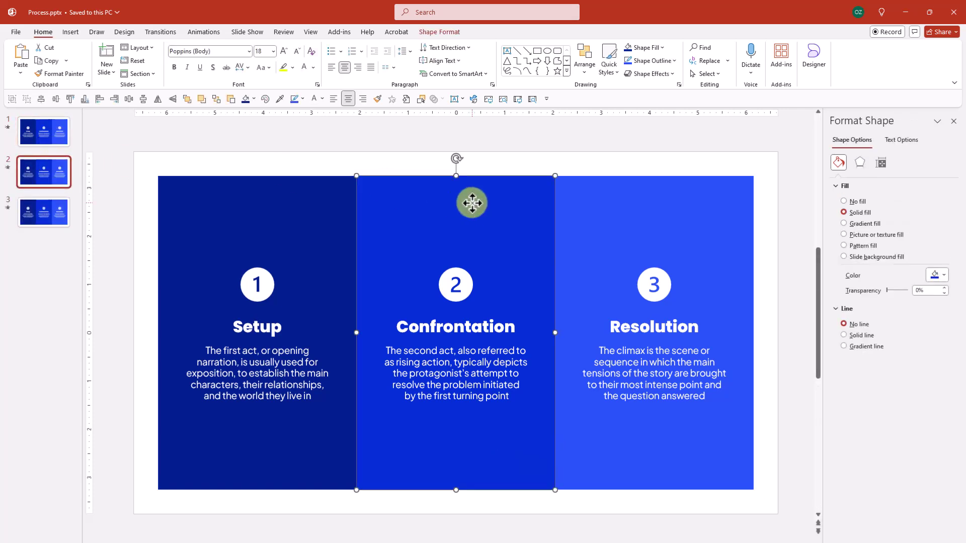
pyautogui.keyDown('shift'); pyautogui.click(583, 198); pyautogui.keyUp('shift')
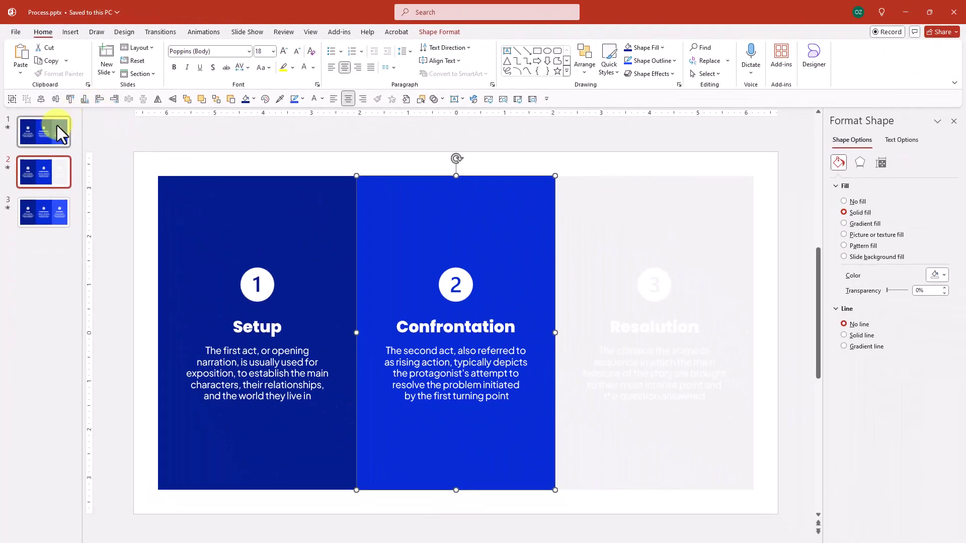
# Step: On slide 1, fade the Confrontation and Resolution sections so only Setup stays blue
pyautogui.click(57, 129)
pyautogui.click(248, 182)
pyautogui.keyDown('shift'); pyautogui.click(417, 187); pyautogui.keyUp('shift')
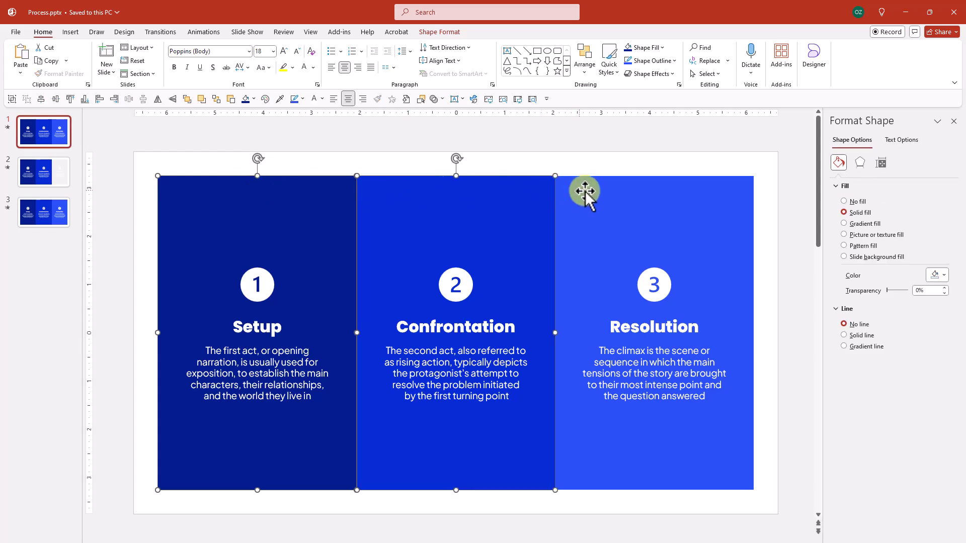
pyautogui.keyDown('shift'); pyautogui.click(585, 191); pyautogui.keyUp('shift')
pyautogui.click(101, 101)
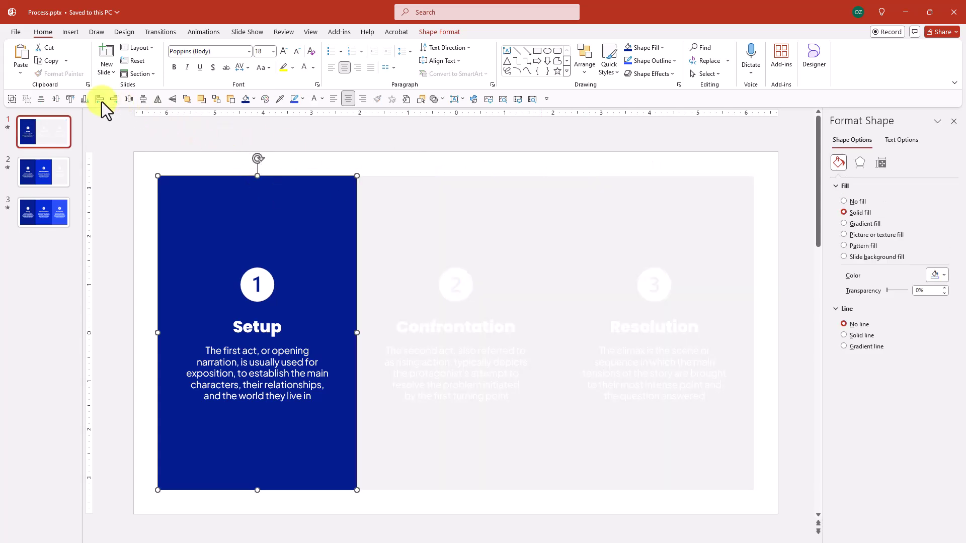